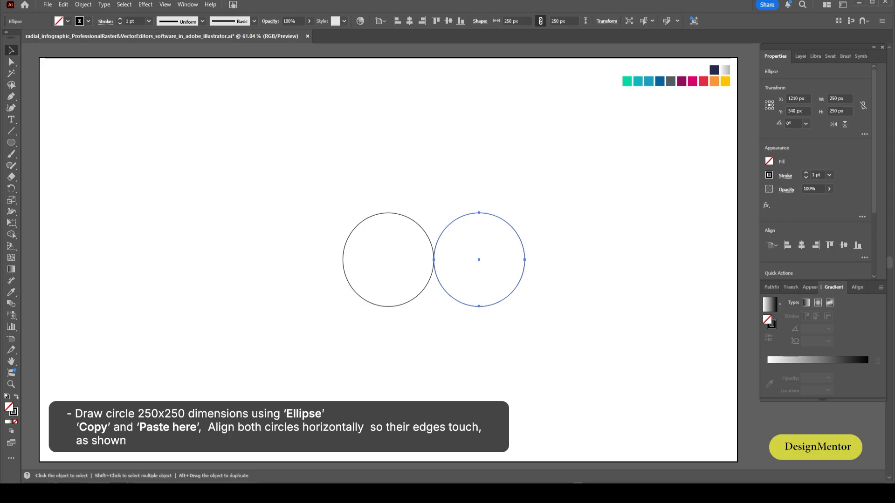
Group the two touching 250 px circles and centre the group horizontally on the artboard.
key(ctrl+shift+a)
drag(367, 172, 447, 268)
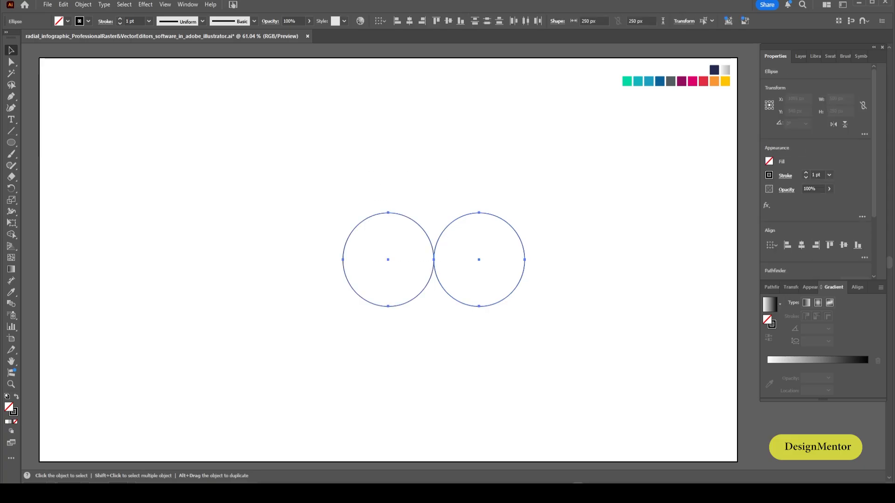
right_click(431, 243)
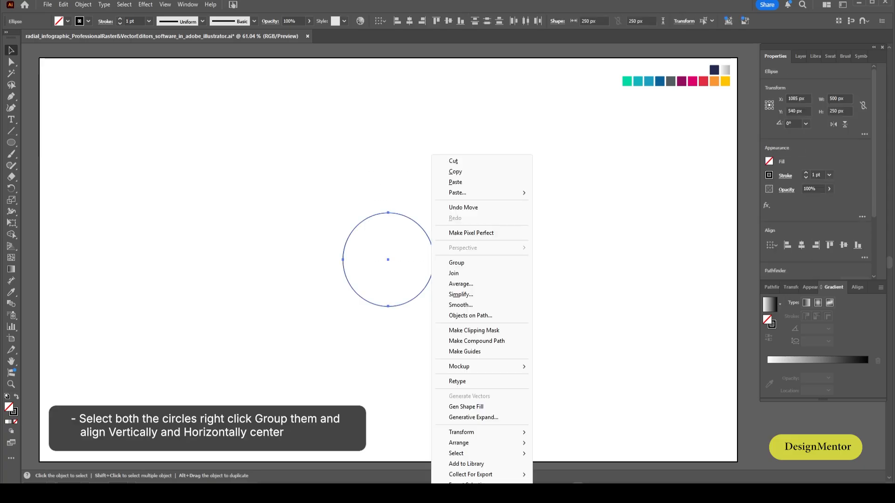
click(457, 263)
click(802, 246)
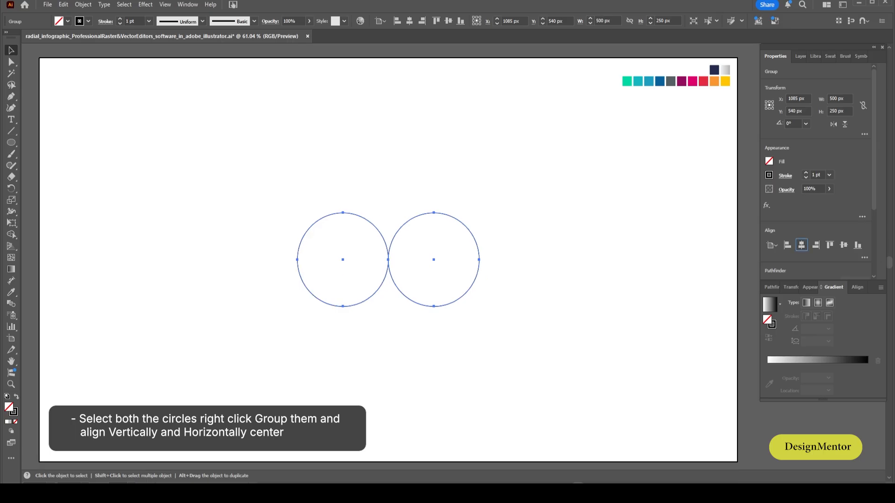
key(ctrl+shift+a)
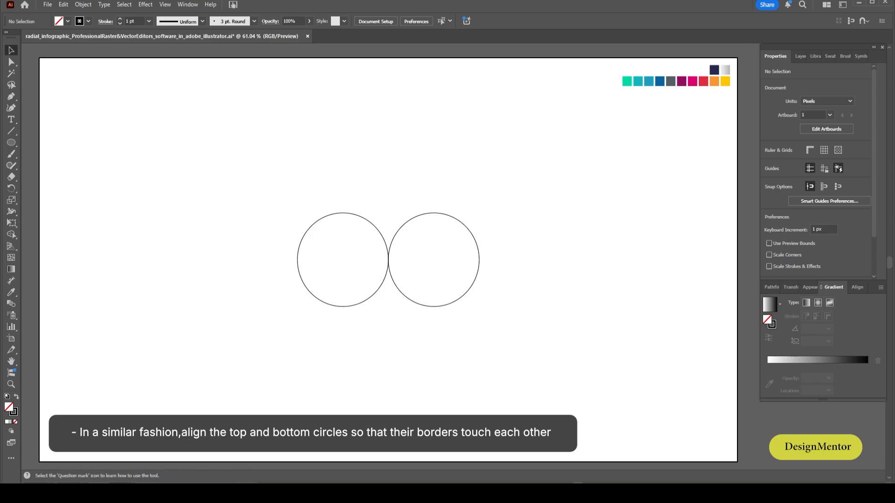
Paste a third 250 px circle in place and move it up to Y 323 px, touching the upper edges of both grouped circles.
key(ctrl+f)
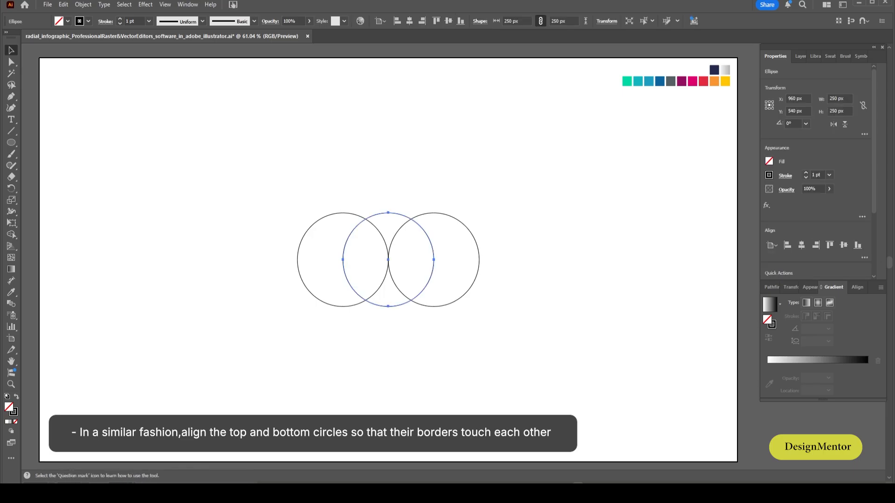
key(shift+Up)
key(shift+Up)
key(shift+Up)
key(shift+Up)
key(shift+Up)
key(shift+Up)
key(shift+Up)
key(shift+Up)
key(shift+Up)
key(shift+Up)
key(shift+Up)
key(shift+Up)
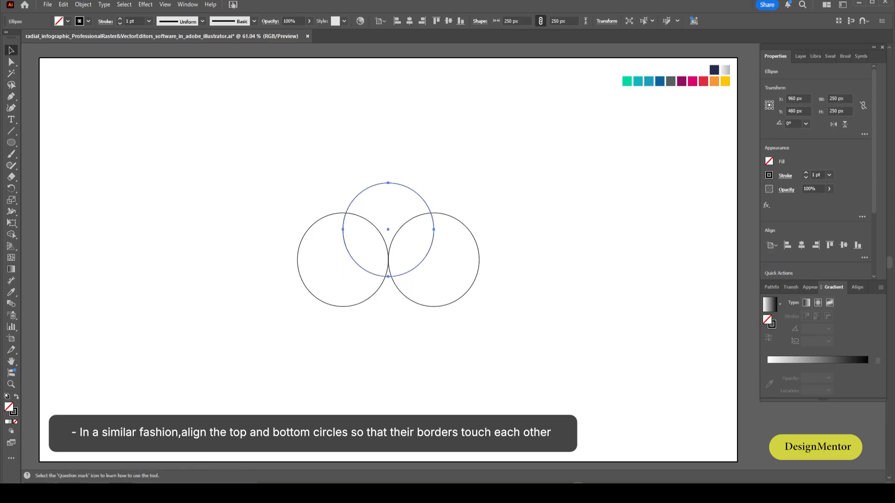
key(shift+Up)
key(shift+Up)
key(shift+Up)
key(shift+Up)
key(shift+Up)
key(shift+Up)
key(shift+Up)
key(shift+Up)
key(shift+Up)
key(shift+Up)
key(shift+Up)
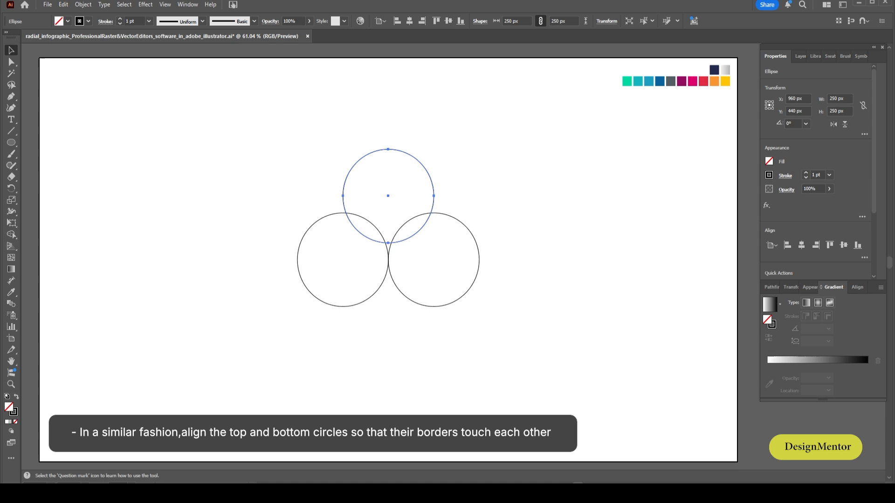
key(shift+Up)
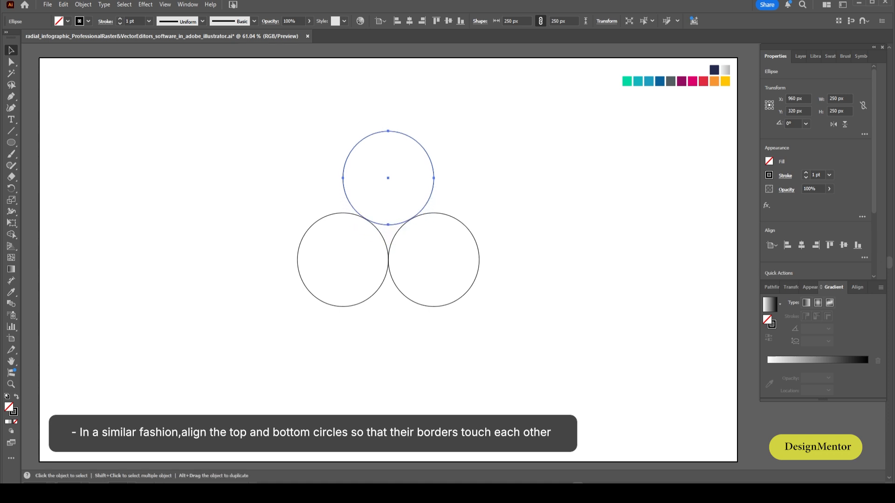
key(Down)
click(350, 89)
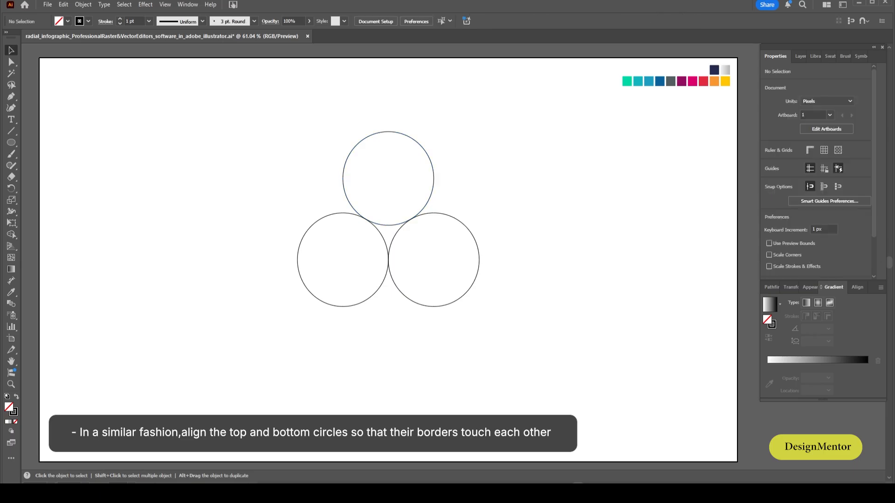
Paste a copy of the upper circle and move it down to Y 757 px, touching the lower edges of the grouped circles.
drag(351, 89, 402, 165)
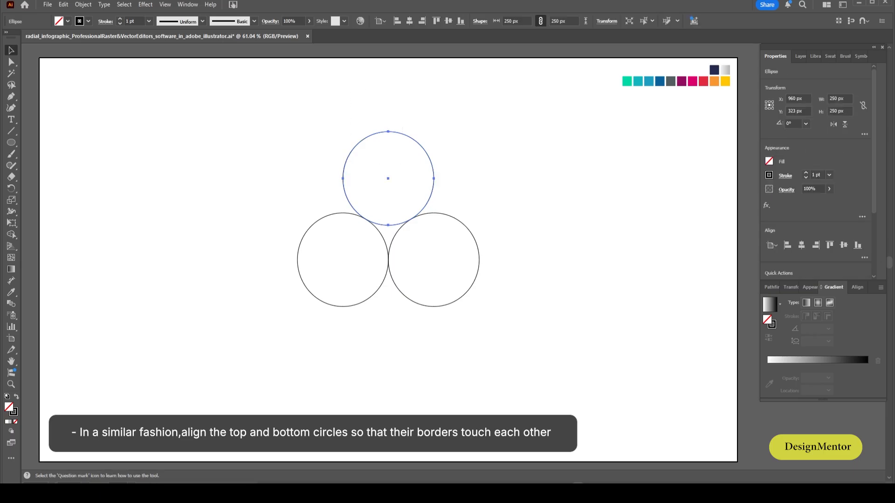
key(ctrl+v)
key(shift+Down)
key(shift+Down)
key(shift+Down)
key(shift+Down)
key(shift+Down)
key(shift+Down)
key(shift+Down)
key(shift+Down)
key(shift+Down)
key(shift+Down)
key(shift+Down)
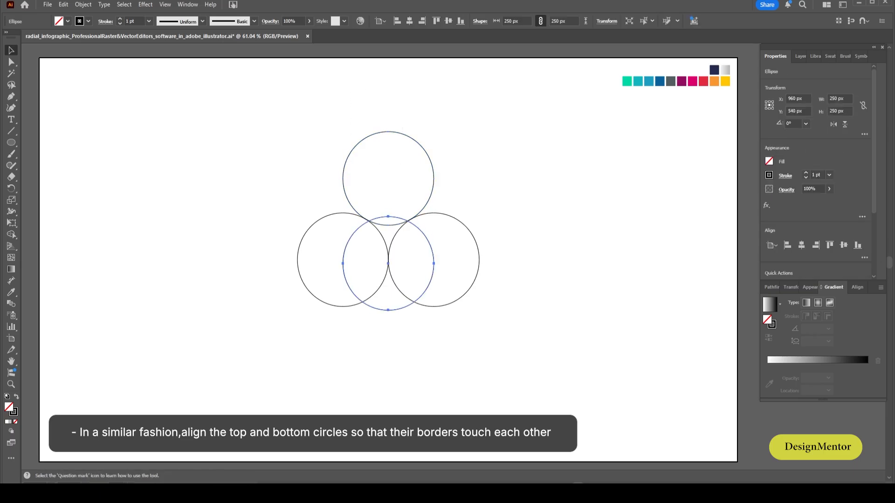
key(shift+Down)
key(shift+Down)
key(shift+Down)
key(shift+Down)
key(shift+Down)
key(shift+Down)
key(shift+Down)
key(shift+Down)
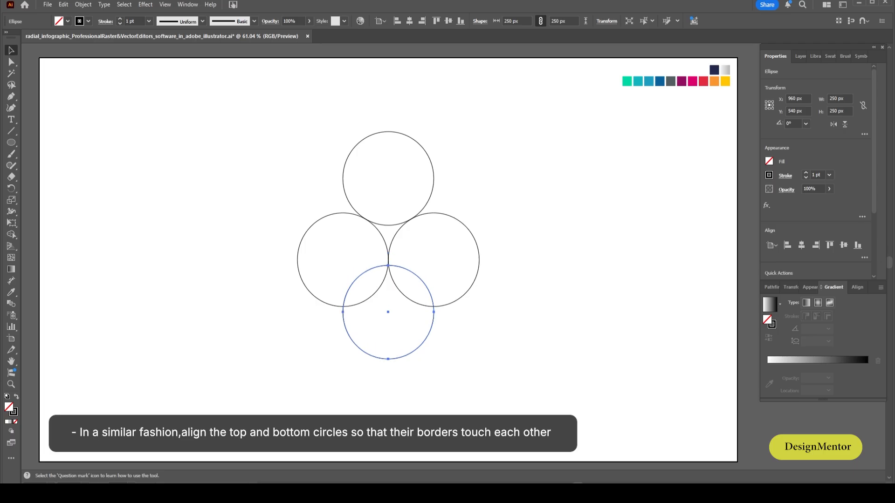
key(Down)
key(Down)
key(Down)
key(Down)
key(Down)
key(Down)
key(Down)
key(Down)
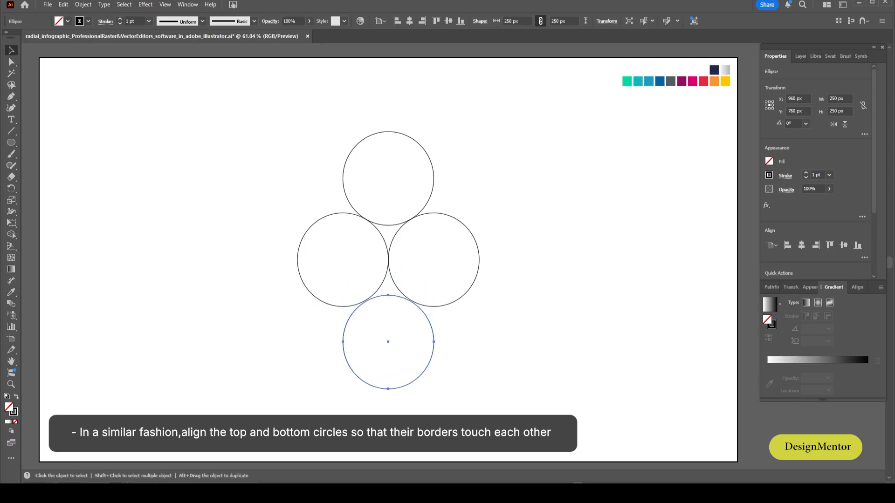
key(Up)
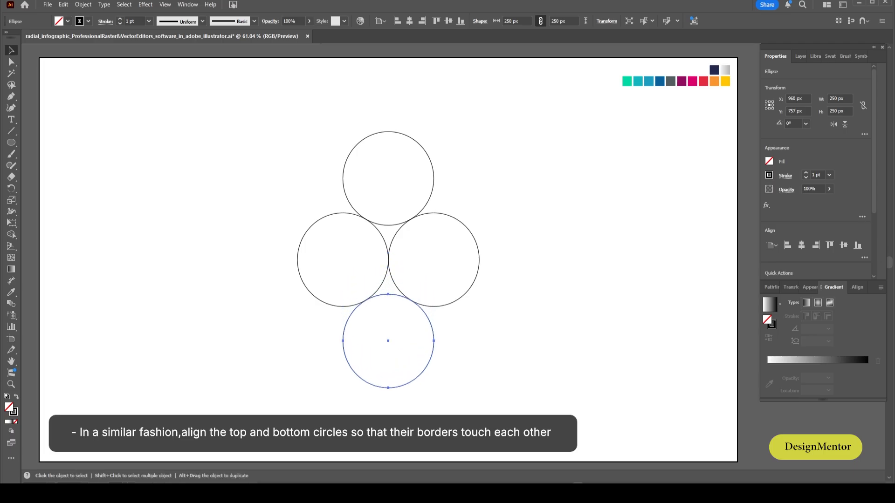
Fine-tune the upper and lower circles slightly inward so their borders touch the middle pair.
click(414, 215)
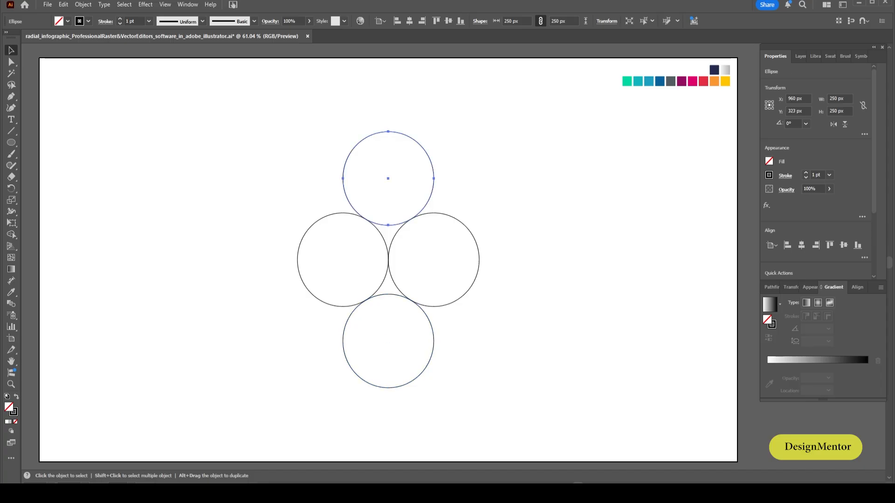
click(387, 387)
key(ctrl+shift+a)
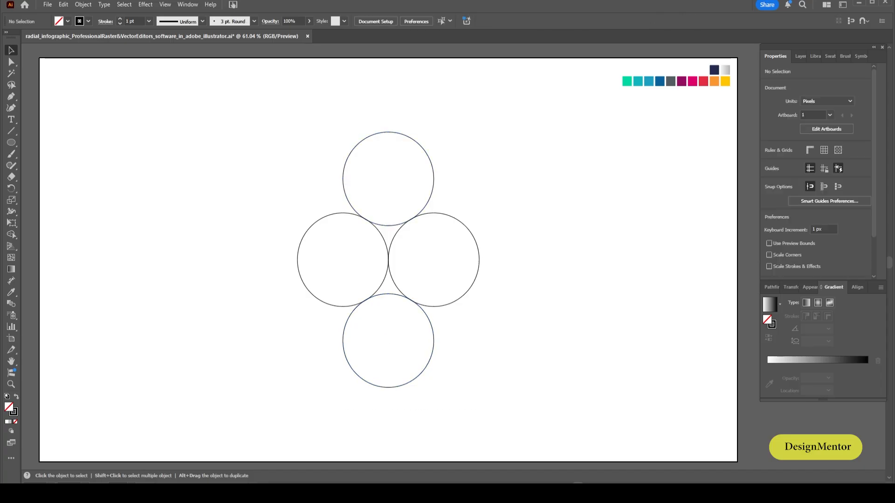
Use Shape Builder on all four circles to merge the middle pair with the gaps between them and remove the outer circles.
key(ctrl+a)
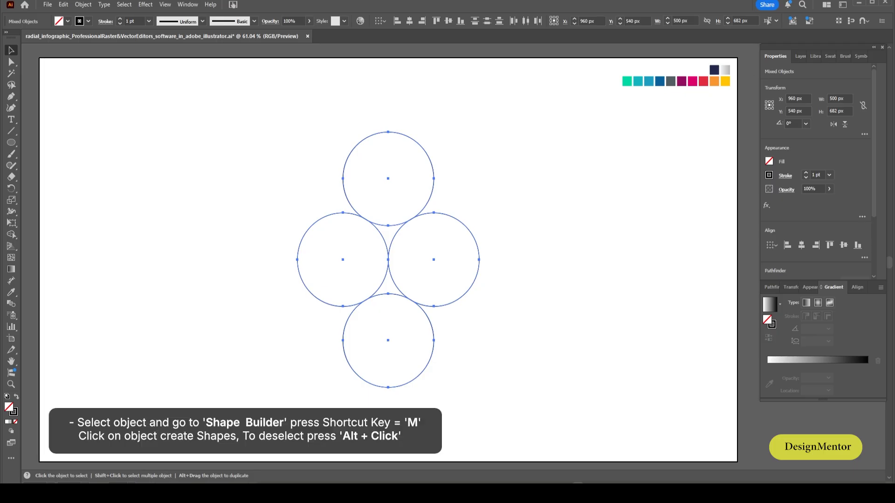
drag(12, 234, 51, 234)
mouse_move(355, 261)
mouse_down()
mouse_move(386, 240)
mouse_move(407, 274)
mouse_up()
drag(373, 182, 457, 169)
drag(380, 344, 468, 355)
key(v)
Fill the merged double-circle shape with the navy colour sampled from the palette swatch, without a stroke.
click(271, 205)
drag(271, 205, 354, 289)
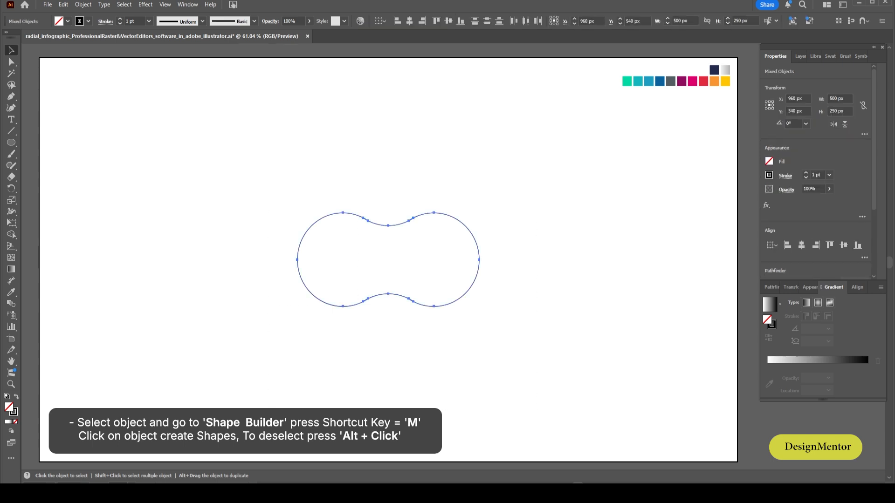
click(280, 186)
drag(263, 173, 479, 327)
key(i)
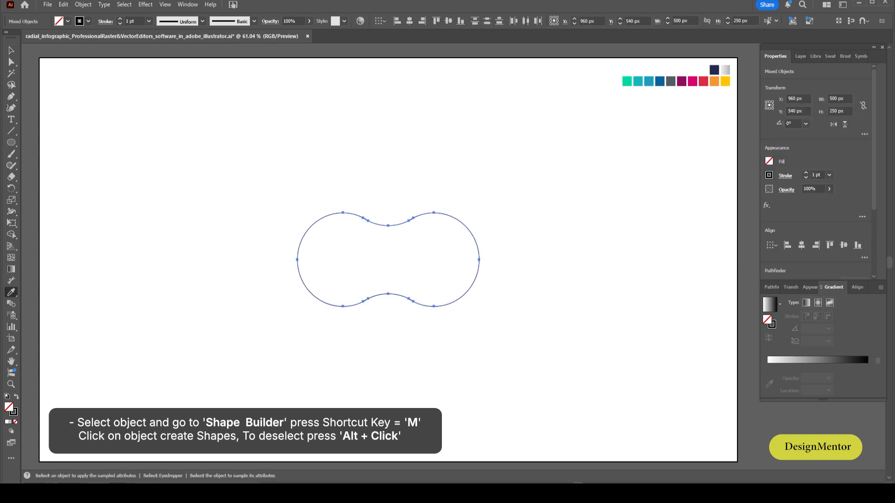
click(714, 70)
key(v)
key(ctrl+shift+a)
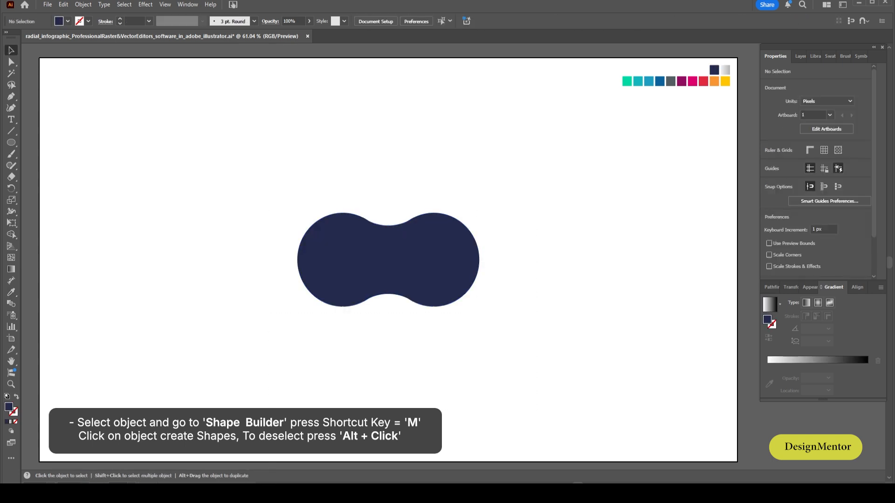
Move the navy shape straight up to Y 140 px and group its parts.
drag(279, 204, 483, 309)
drag(389, 259, 388, 109)
key(ctrl+g)
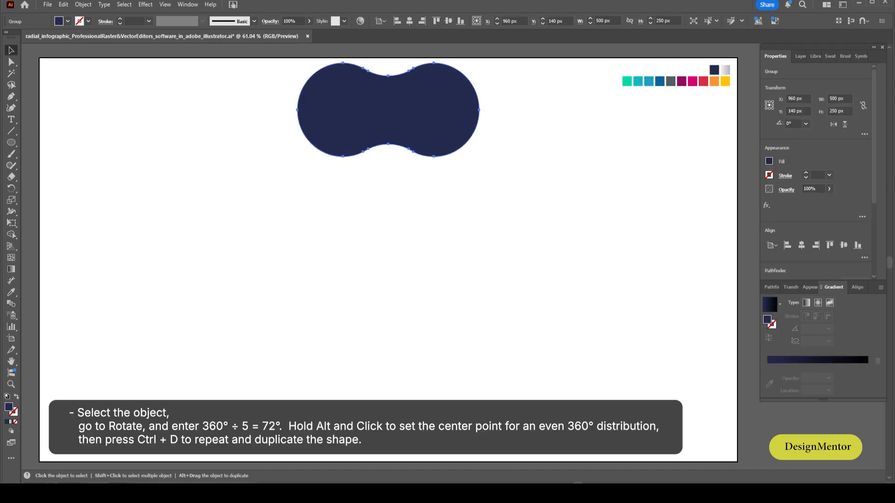
Make rotated copies of the navy shape at 72° around the artboard centre until five shapes form a ring.
key(r)
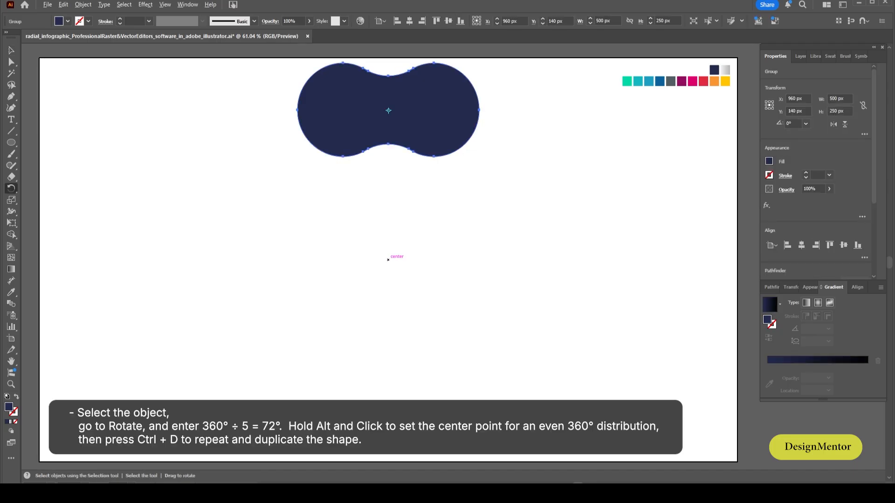
alt+click(388, 260)
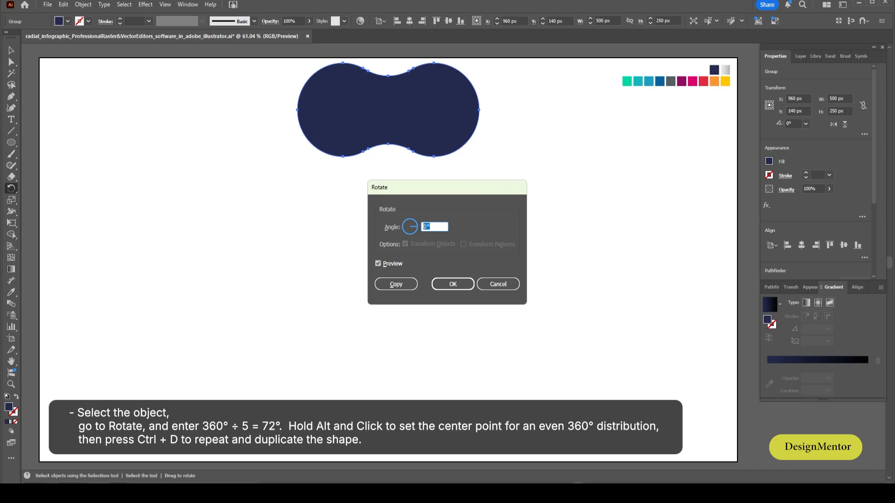
key(alt+c)
key(ctrl+d)
key(ctrl+d)
key(ctrl+d)
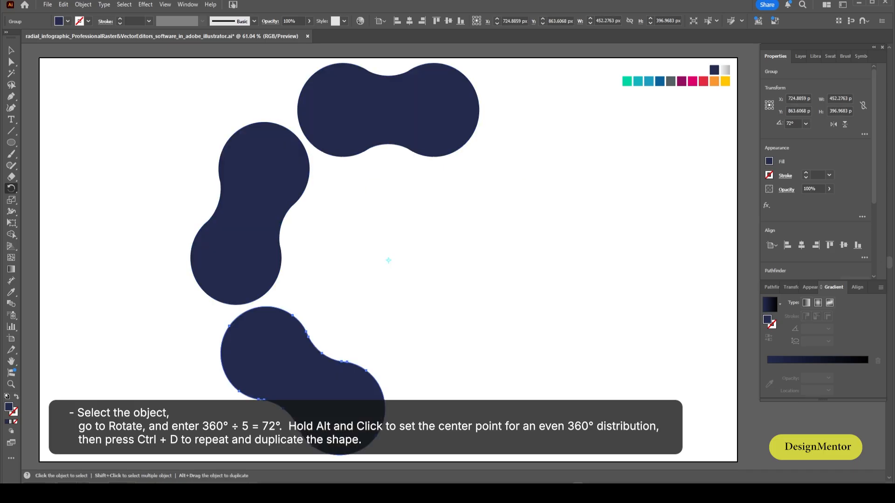
key(v)
key(ctrl+shift+a)
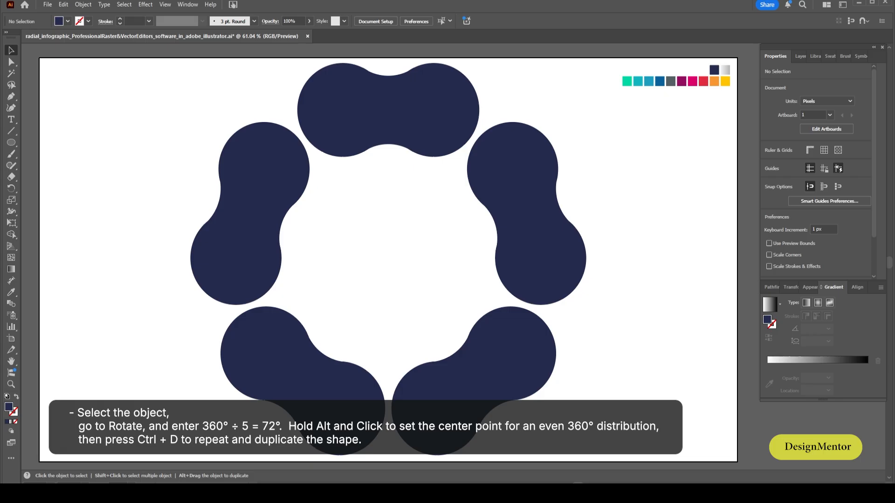
Set the default fill to None and the default stroke to white with nothing selected.
click(67, 21)
click(7, 93)
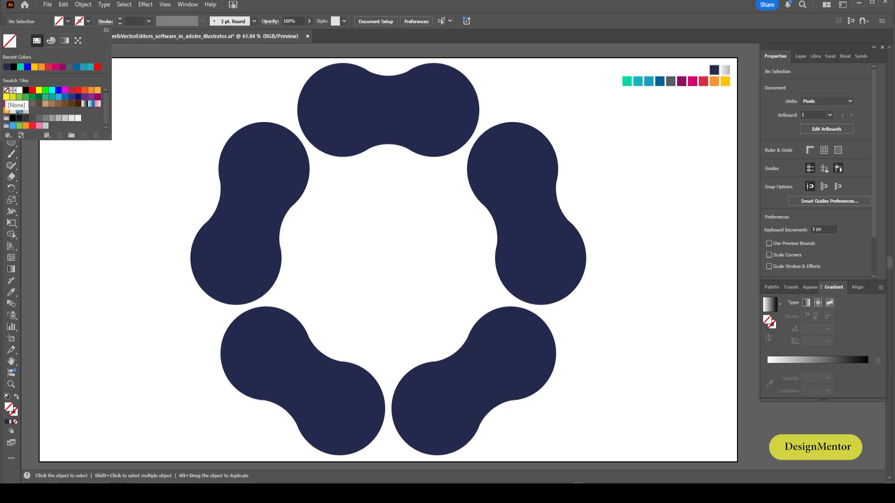
click(79, 21)
click(14, 37)
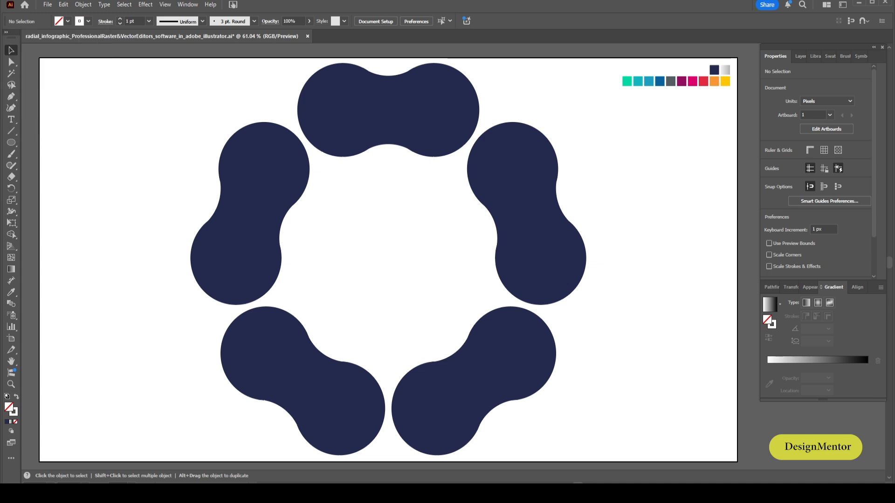
Group all five navy shapes of the ring and lock the group.
drag(231, 104, 463, 309)
right_click(410, 131)
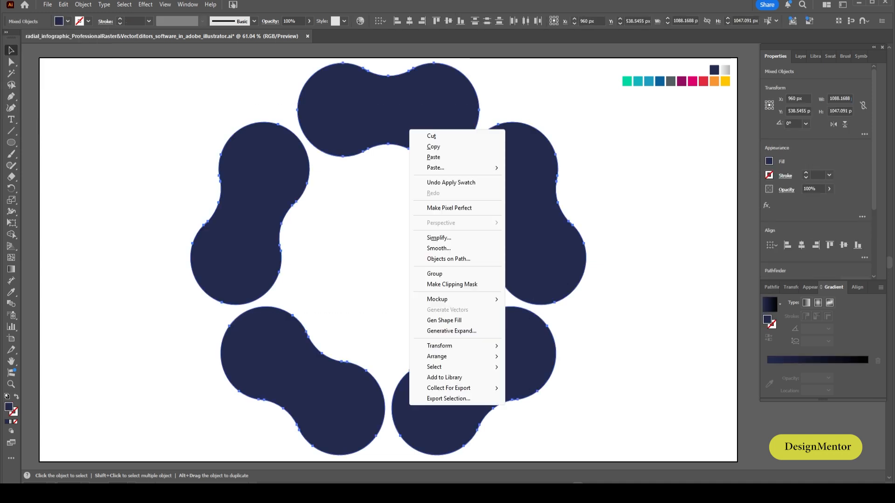
click(435, 274)
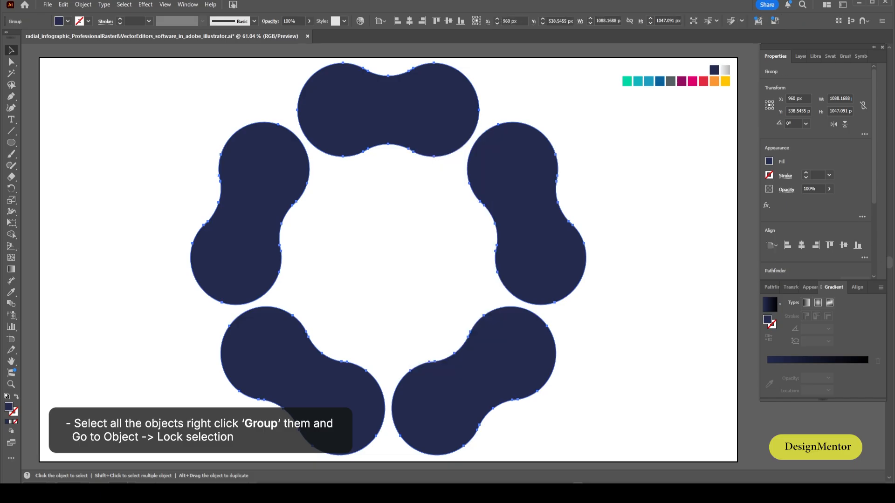
key(ctrl+a)
click(83, 4)
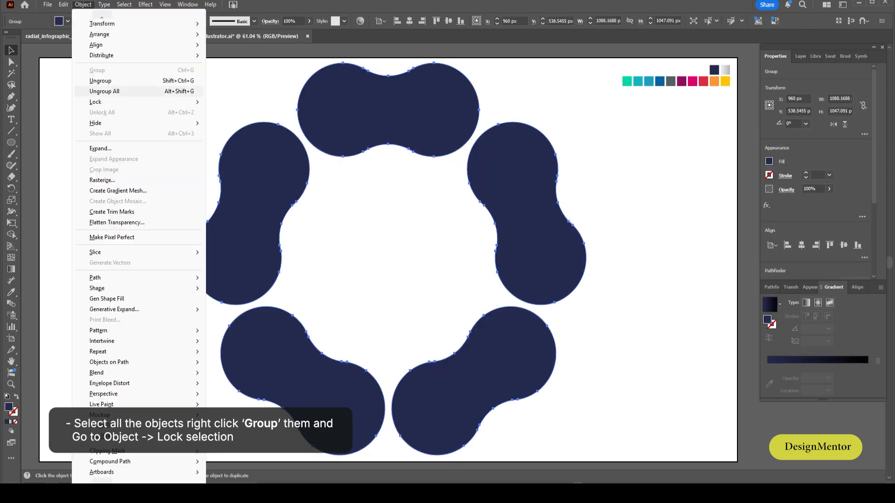
mouse_move(140, 102)
click(233, 102)
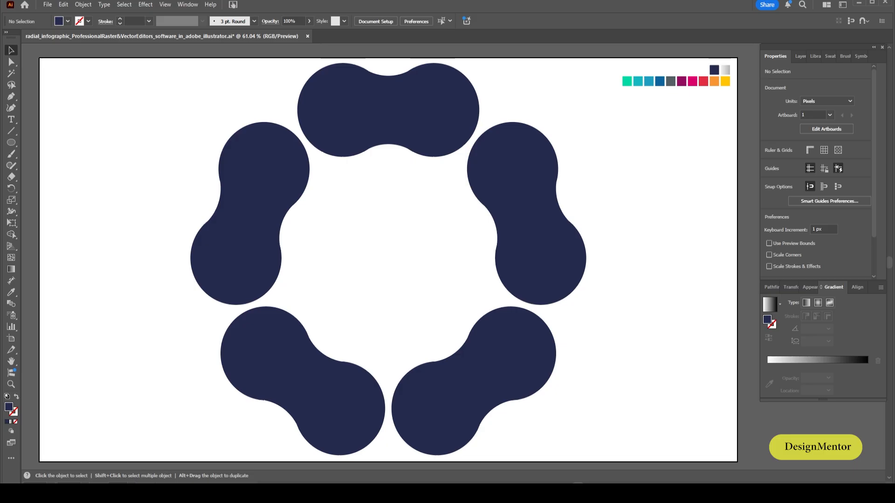
Set the fill to None and the stroke to white for new shapes.
click(58, 21)
click(6, 90)
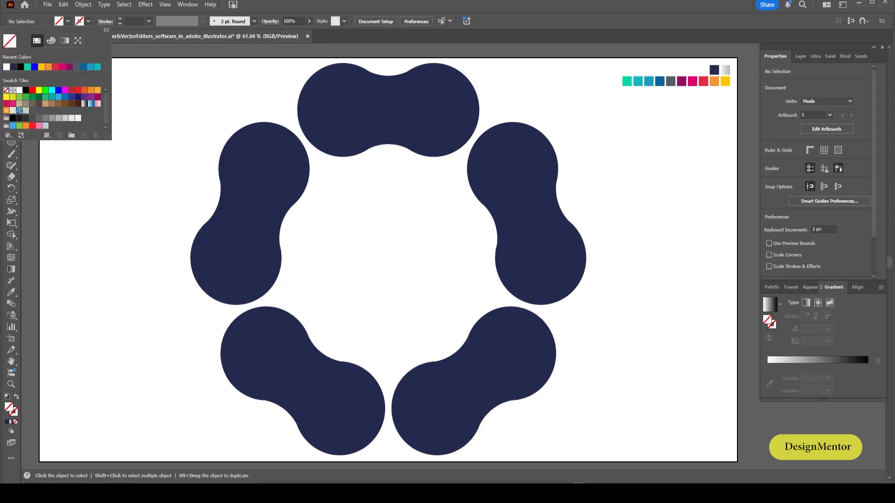
click(89, 21)
click(19, 90)
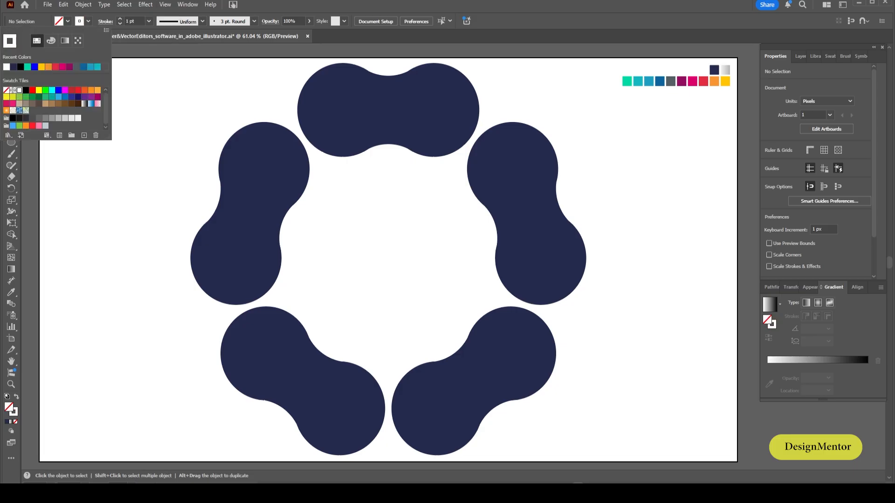
key(Escape)
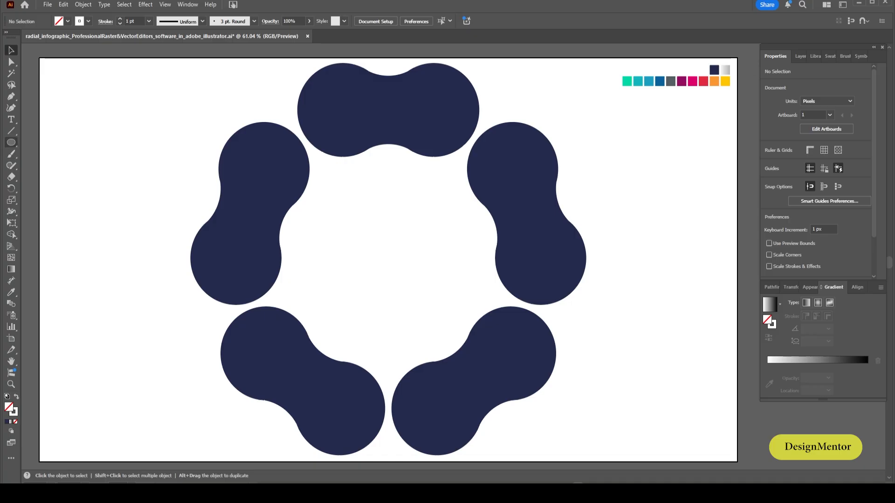
Draw a 200 × 200 px circle and centre it on the artboard.
drag(11, 142, 46, 165)
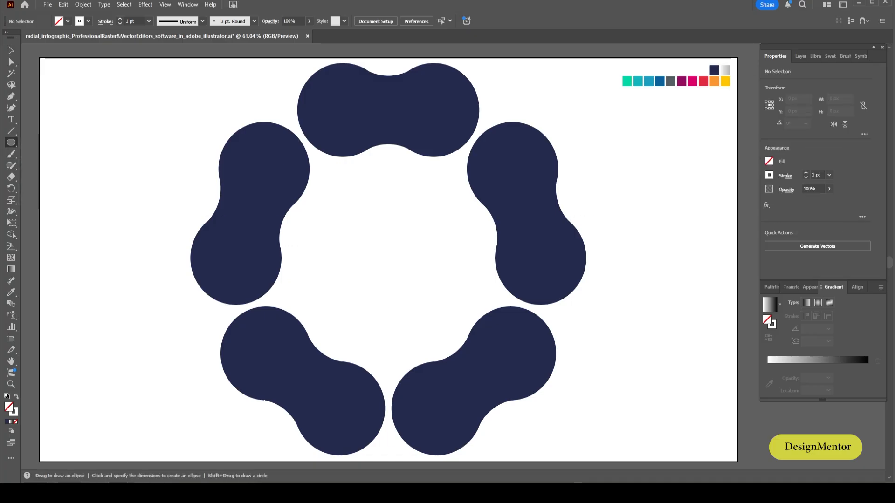
click(386, 455)
text(2)
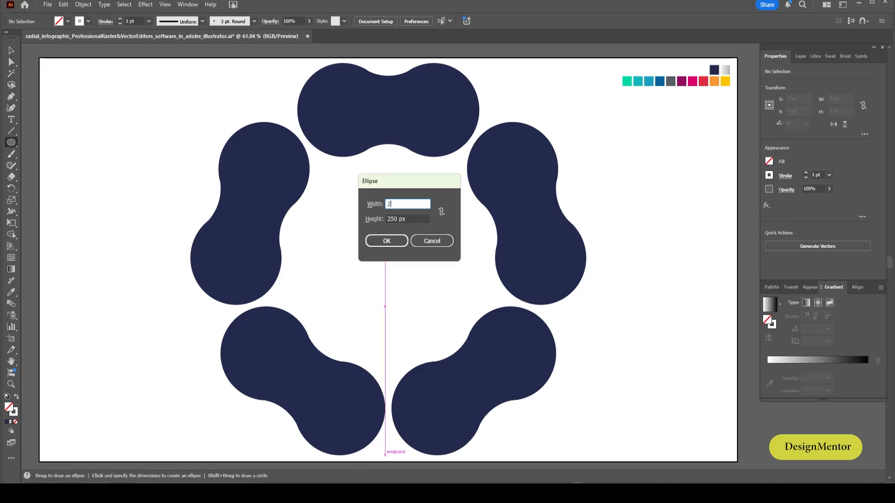
text(00)
key(Tab)
text(200)
key(Return)
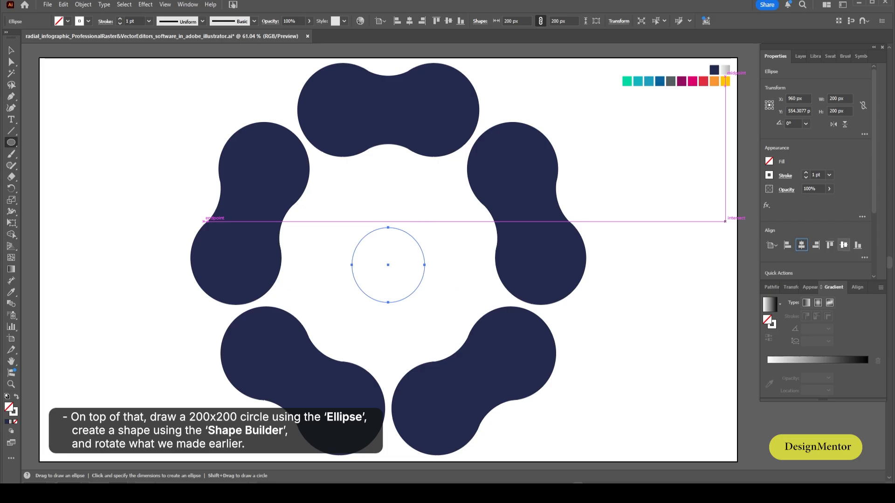
click(843, 245)
Move the circle into the right lobe of the top navy shape, leaving an even navy margin around it.
key(v)
key(shift+Up)
key(shift+Up)
key(shift+Up)
key(shift+Up)
key(shift+Up)
key(shift+Up)
key(shift+Up)
key(shift+Up)
key(shift+Up)
key(shift+Up)
key(shift+Up)
key(shift+Up)
key(shift+Up)
key(shift+Up)
key(shift+Up)
key(shift+Up)
key(shift+Up)
key(shift+Up)
key(shift+Up)
key(shift+Up)
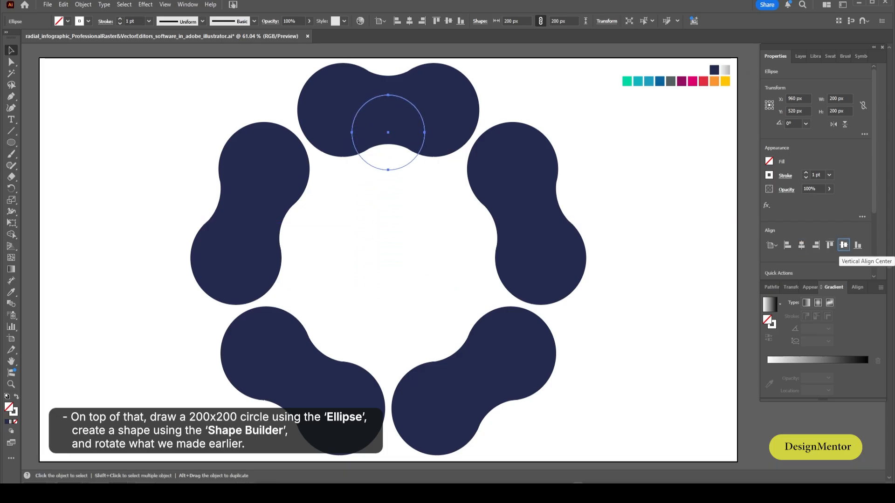
key(shift+Up)
key(shift+Up)
key(shift+Up)
key(shift+Up)
key(shift+Up)
key(shift+Up)
key(shift+Up)
key(shift+Up)
key(shift+Up)
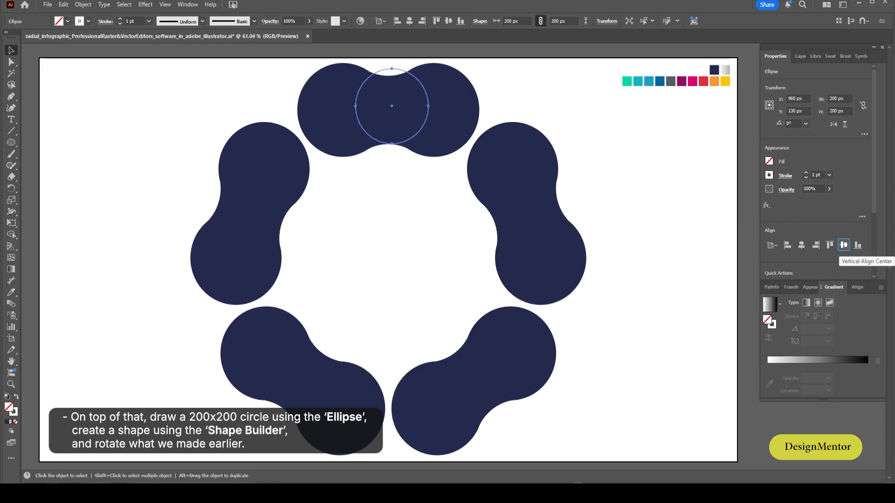
key(shift+Right)
key(shift+Right)
key(shift+Right)
key(shift+Right)
key(shift+Right)
key(shift+Right)
key(shift+Right)
key(shift+Right)
key(shift+Right)
key(shift+Right)
key(shift+Right)
key(shift+Right)
key(shift+Right)
key(shift+Down)
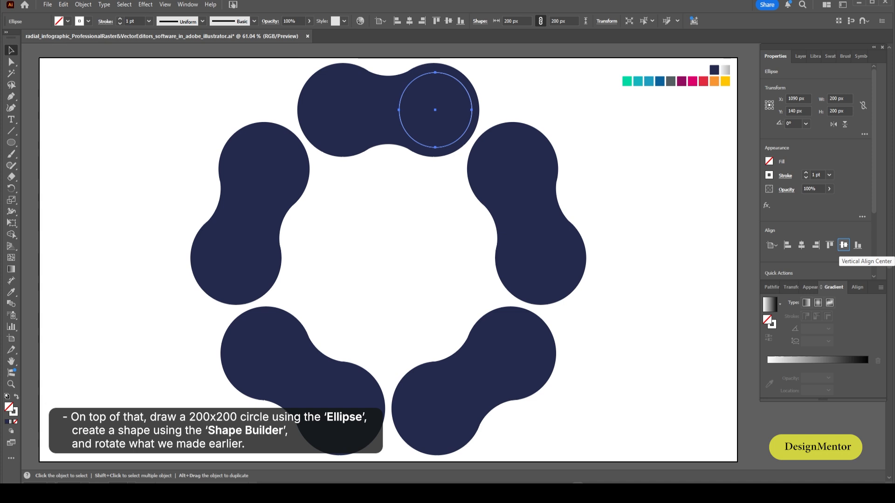
key(Left)
key(Left)
key(Up)
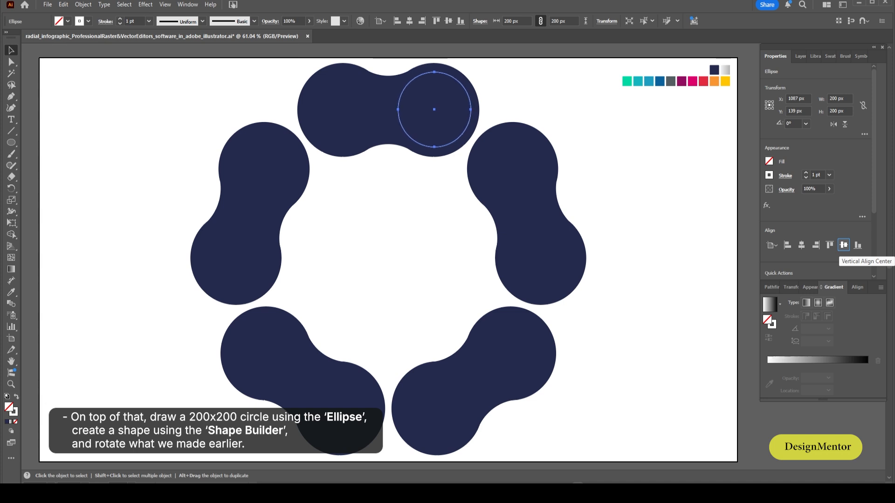
key(ctrl+shift+a)
click(470, 136)
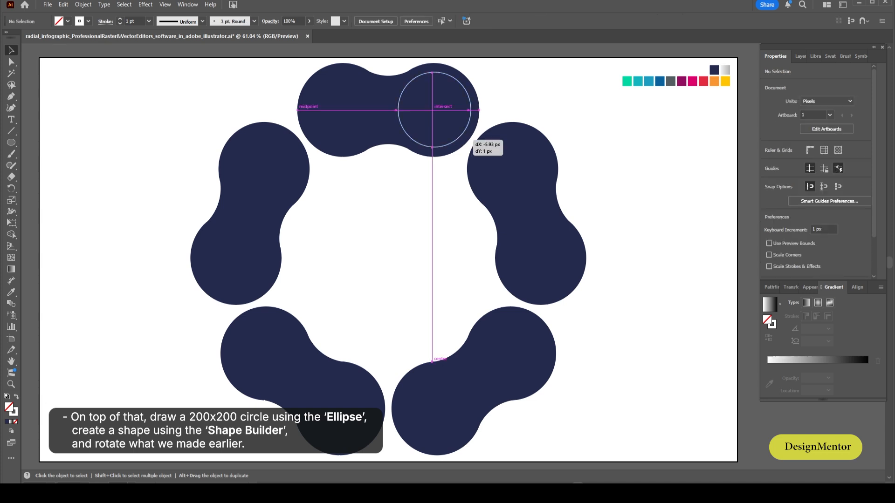
key(ctrl+shift+a)
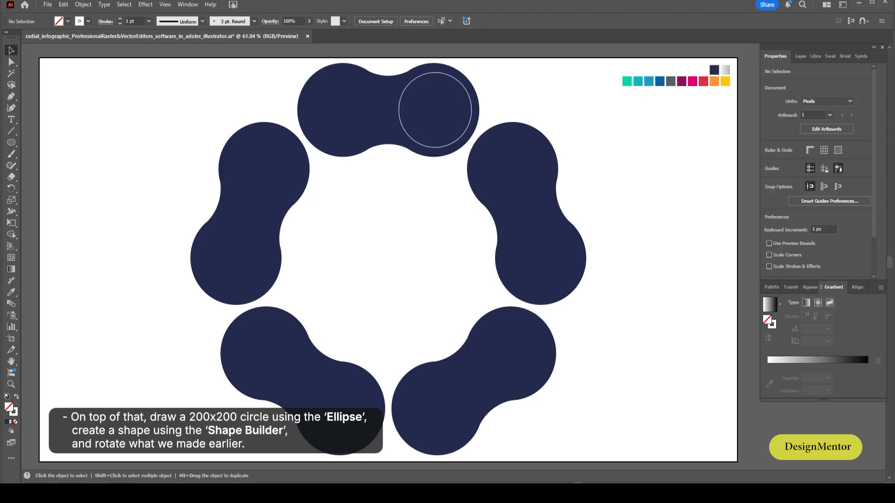
Place a copy of the circle centred in the upper lobe of the neighbouring navy shape on the ring's right side.
click(460, 136)
right_click(461, 136)
click(481, 156)
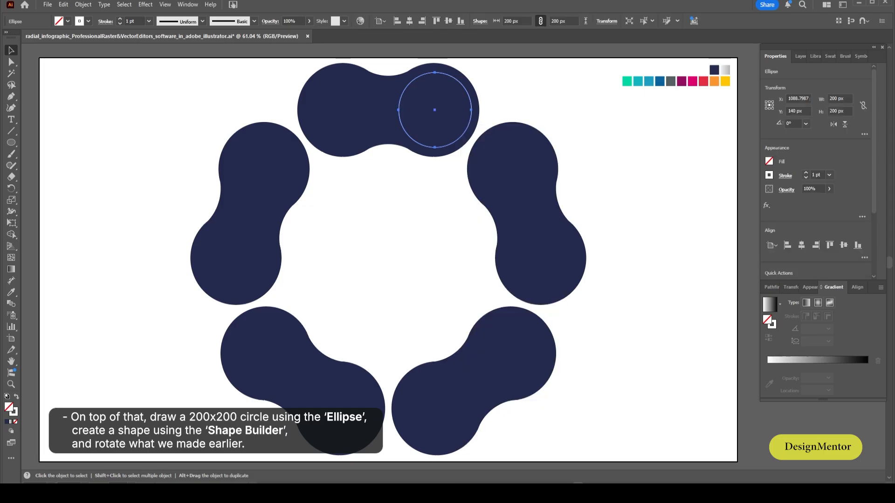
key(ctrl+f)
drag(467, 133, 547, 191)
key(ctrl+shift+a)
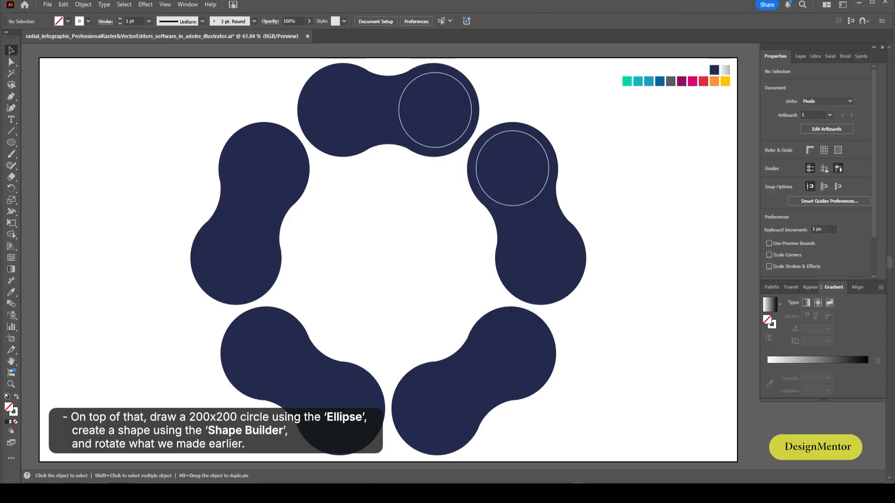
Place another copy of the circle inside the ring, touching both the top and the right circle.
click(429, 106)
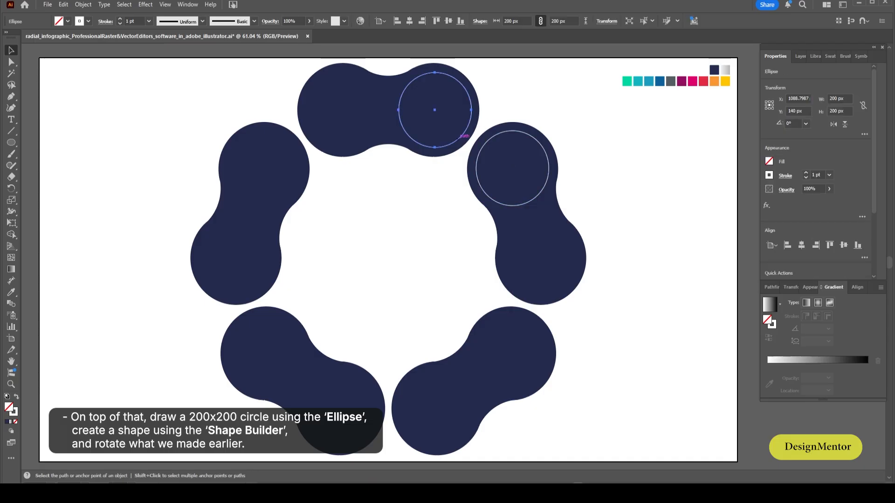
drag(429, 106, 434, 178)
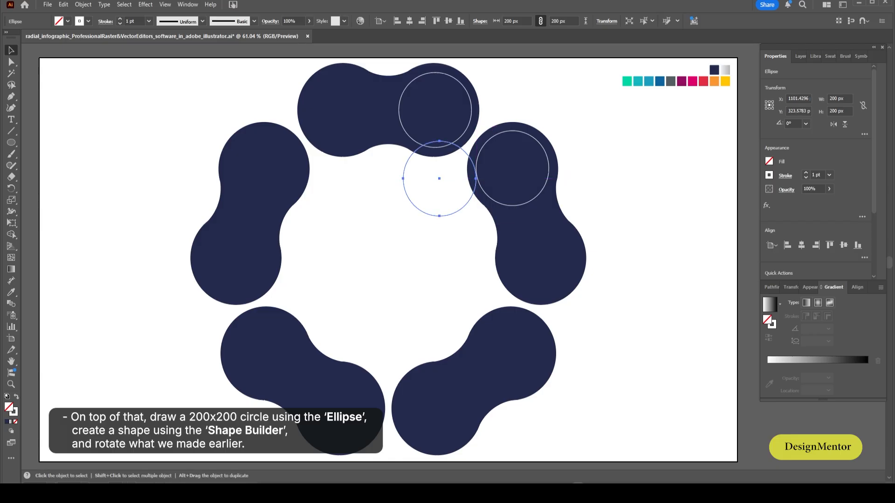
key(Right)
key(Right)
key(Right)
key(Right)
key(Right)
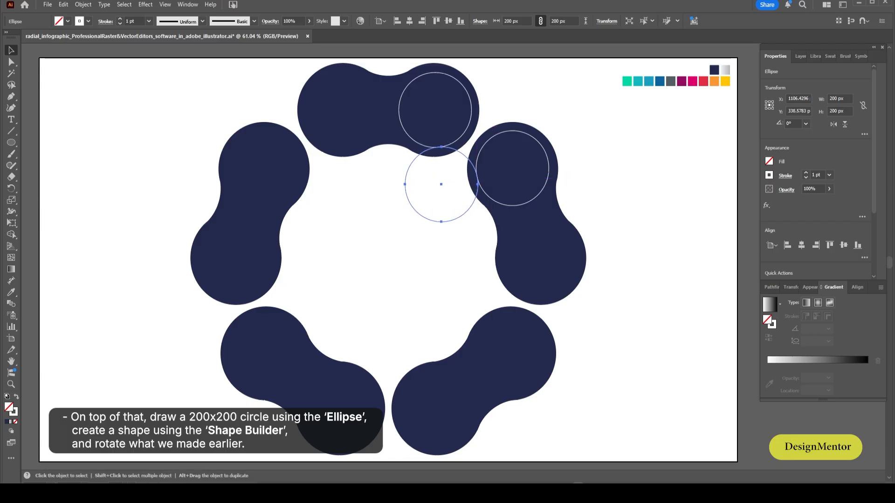
Copy the inner circle to the outside of the ring and nudge it until it touches the top and right circles.
key(ctrl+shift+a)
click(469, 208)
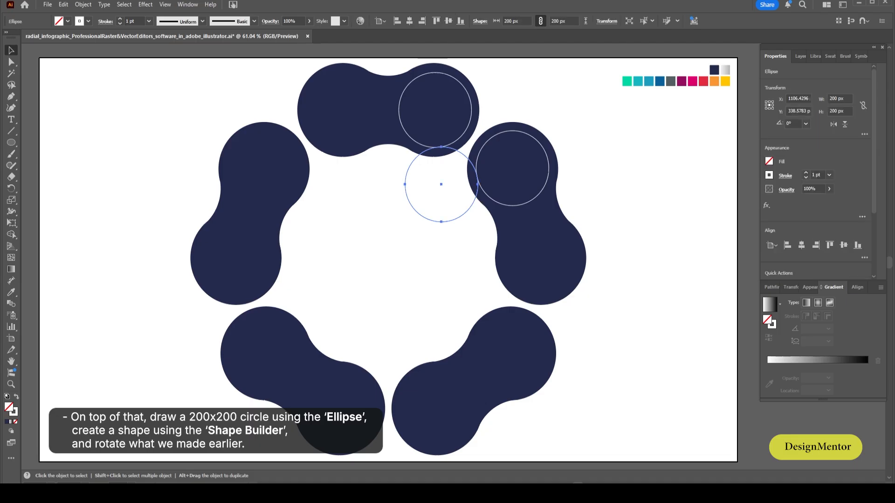
key(shift+Up)
key(shift+Up)
key(shift+Up)
key(shift+Up)
key(shift+Up)
key(shift+Up)
key(shift+Up)
key(shift+Up)
key(shift+Up)
key(shift+Up)
key(shift+Up)
key(shift+Up)
key(shift+Up)
key(shift+Up)
key(shift+Up)
key(shift+Up)
key(shift+Up)
key(shift+Up)
key(shift+Up)
key(shift+Up)
key(shift+Up)
key(shift+Up)
key(shift+Up)
key(shift+Up)
key(shift+Up)
key(shift+Right)
key(shift+Right)
key(shift+Right)
key(shift+Right)
key(shift+Right)
key(shift+Right)
key(shift+Right)
key(shift+Right)
key(shift+Right)
key(shift+Right)
key(shift+Right)
key(shift+Right)
key(shift+Right)
key(shift+Right)
key(shift+Right)
key(shift+Right)
key(shift+Right)
key(shift+Right)
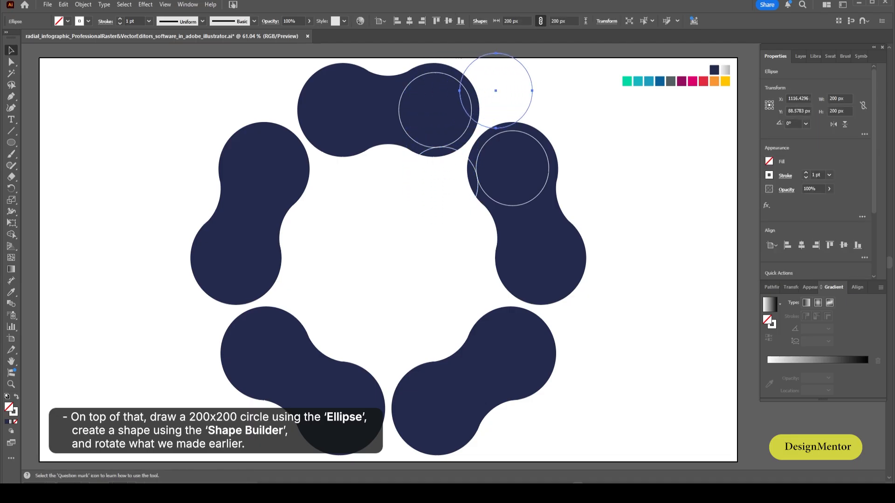
key(Down)
key(Down)
key(Down)
key(Down)
key(Down)
key(Down)
key(Down)
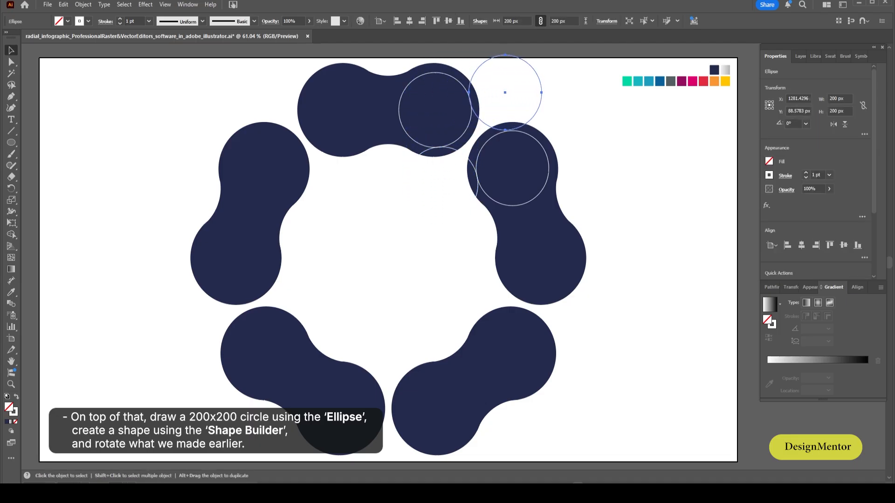
key(Right)
key(Right)
key(Up)
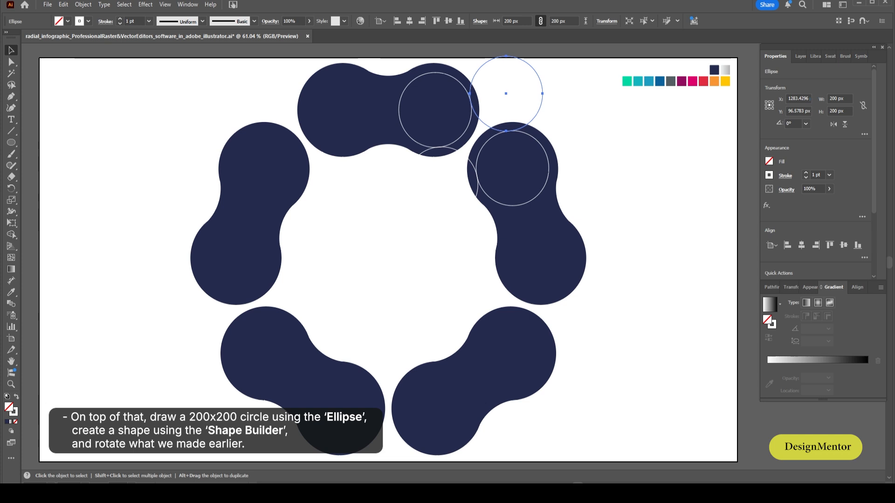
key(Up)
key(ctrl+shift+a)
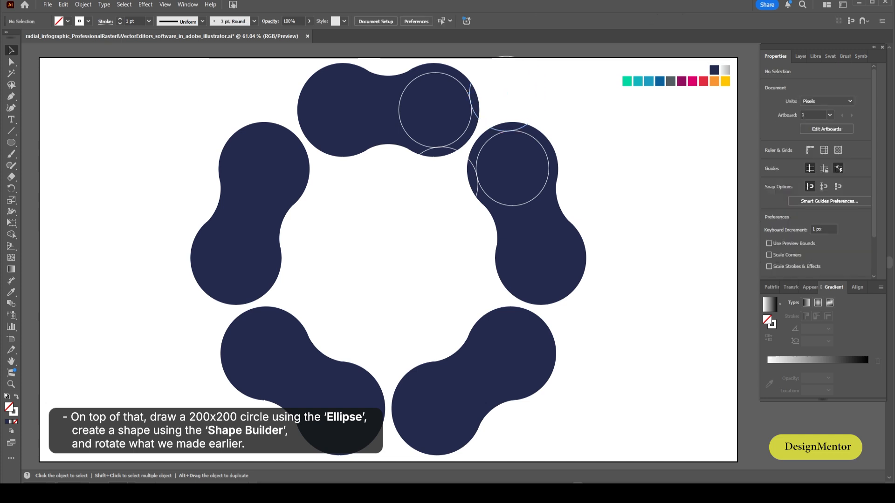
Use Shape Builder on all four circles to merge the two in the lobes with the gap between them and remove the other two.
key(ctrl+a)
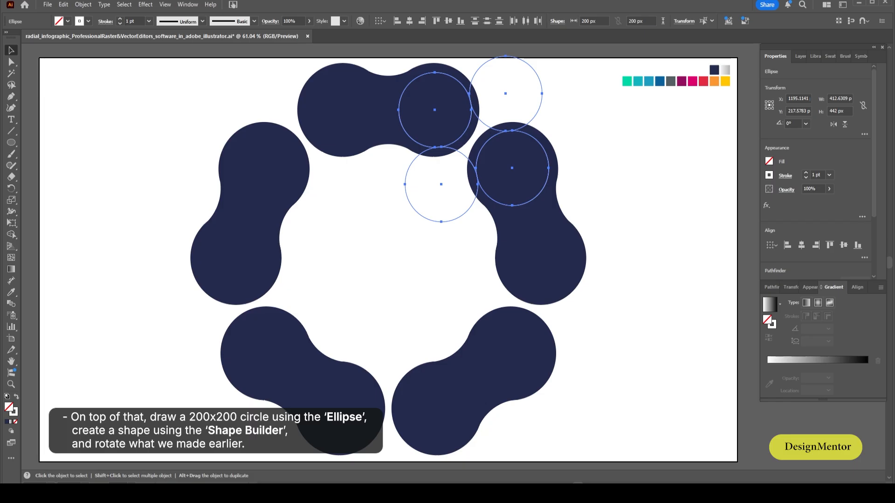
key(shift+m)
drag(435, 110, 512, 169)
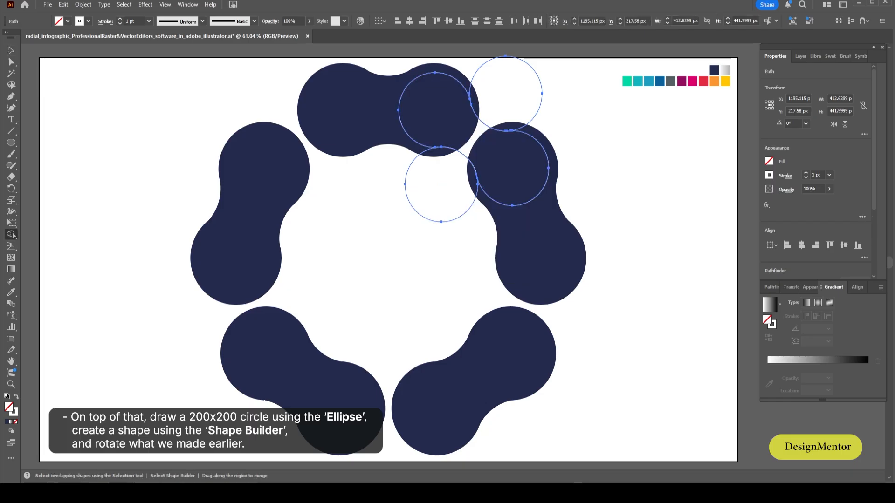
alt+click(513, 84)
alt+click(433, 195)
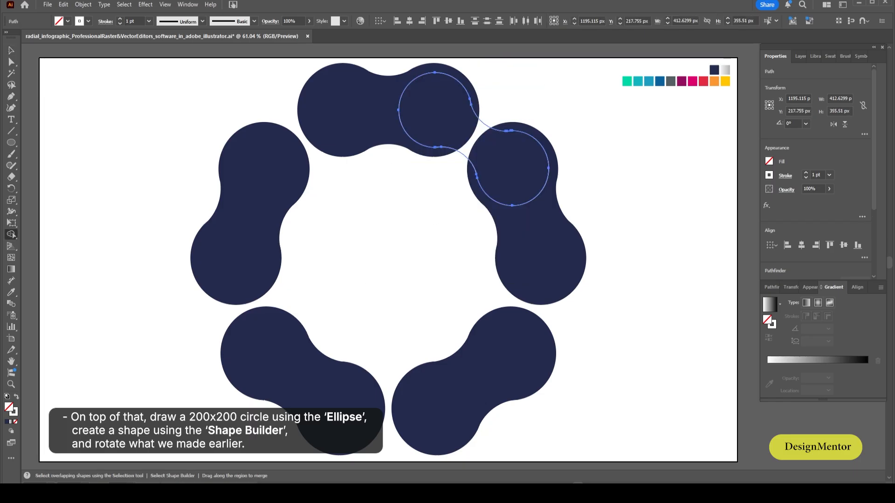
key(v)
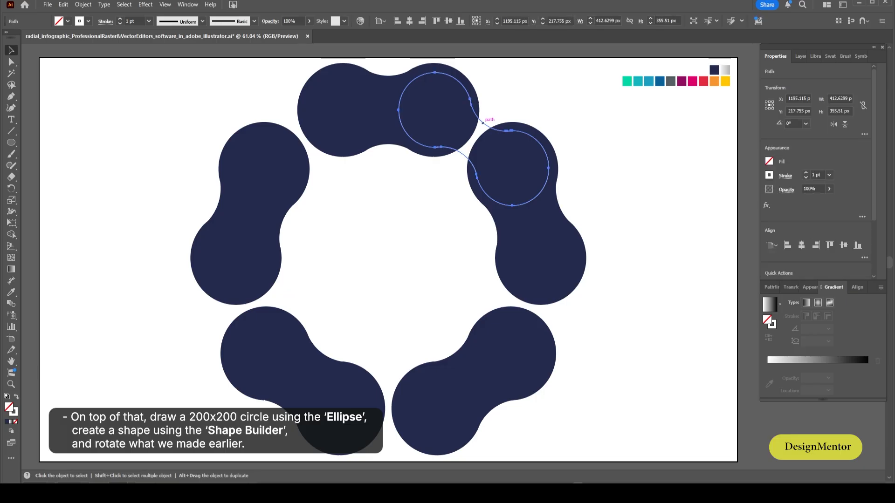
Fill the merged connector with a white-to-grey linear gradient and no stroke, angling the gradient about -36.65° along the shape.
key(g)
click(482, 122)
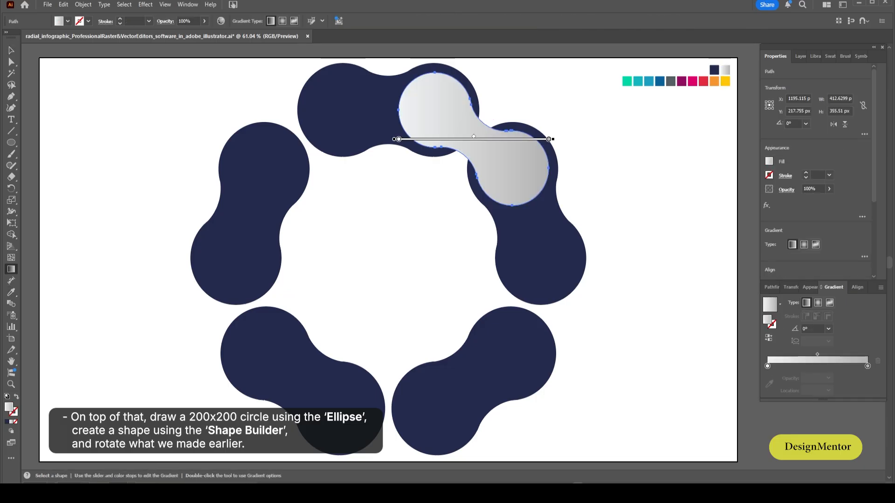
mouse_move(544, 201)
mouse_down()
mouse_move(408, 89)
mouse_move(505, 182)
mouse_move(540, 193)
mouse_up()
key(v)
click(588, 145)
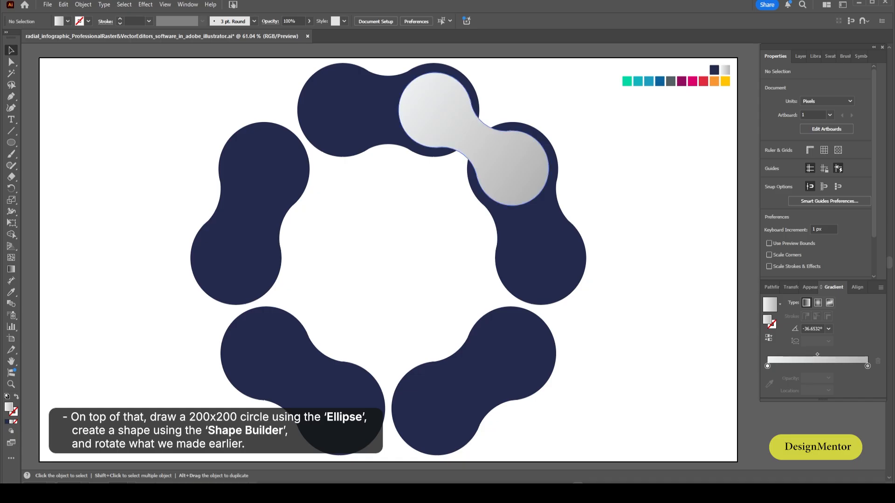
Select the gradient connector together with the leftover path fragments around it and set the stroke weight to 0.
click(511, 156)
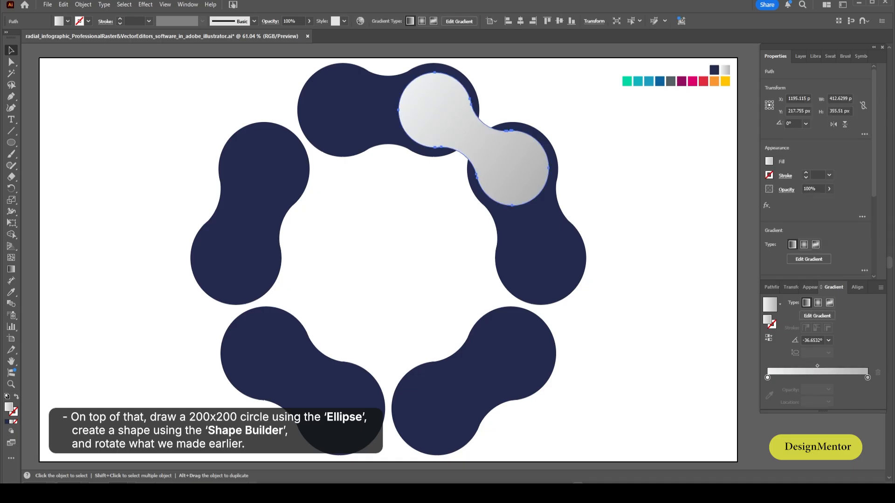
click(555, 63)
drag(555, 62, 395, 214)
click(818, 175)
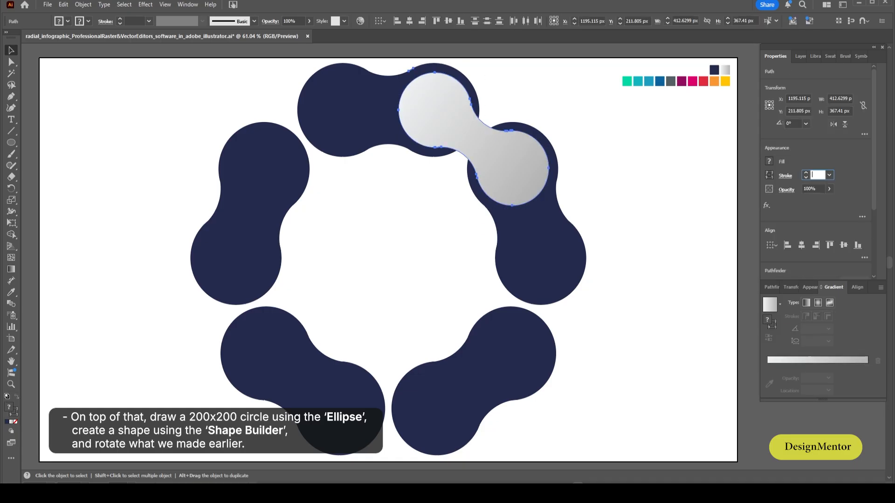
text(0)
key(Return)
click(653, 179)
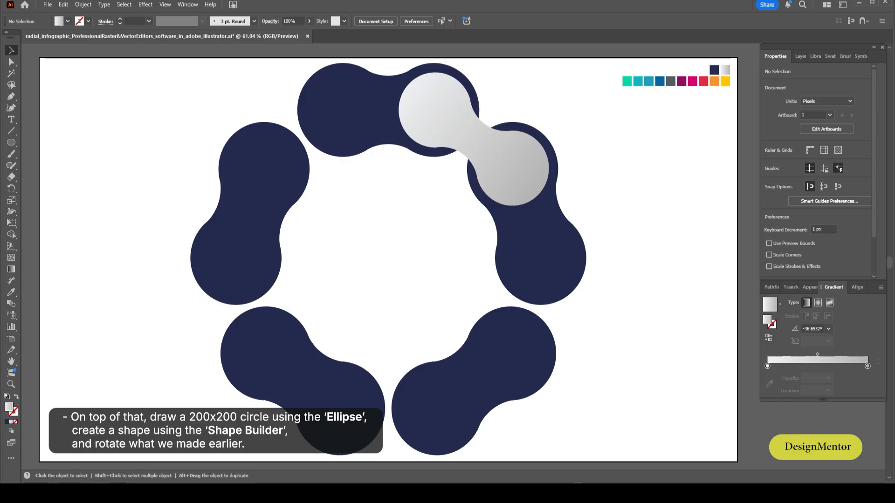
Try to make a copy of the gradient connector rotated 72° around the artboard centre.
click(506, 157)
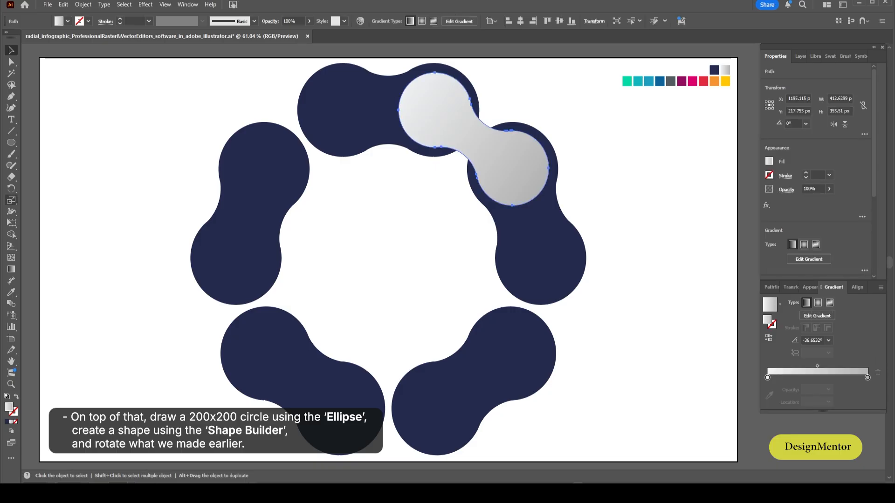
key(r)
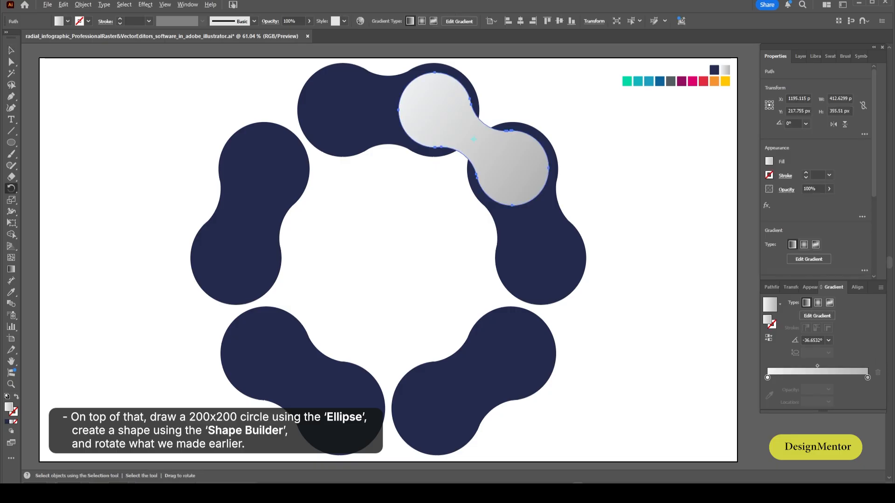
click(388, 251)
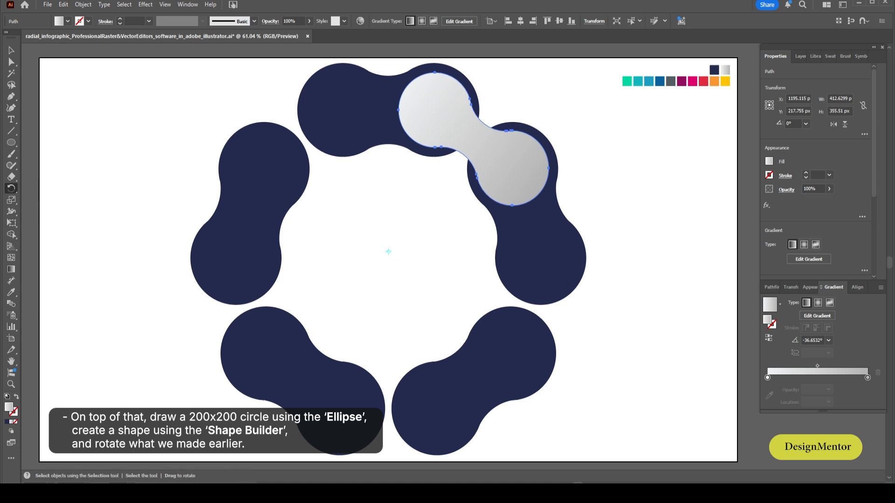
key(v)
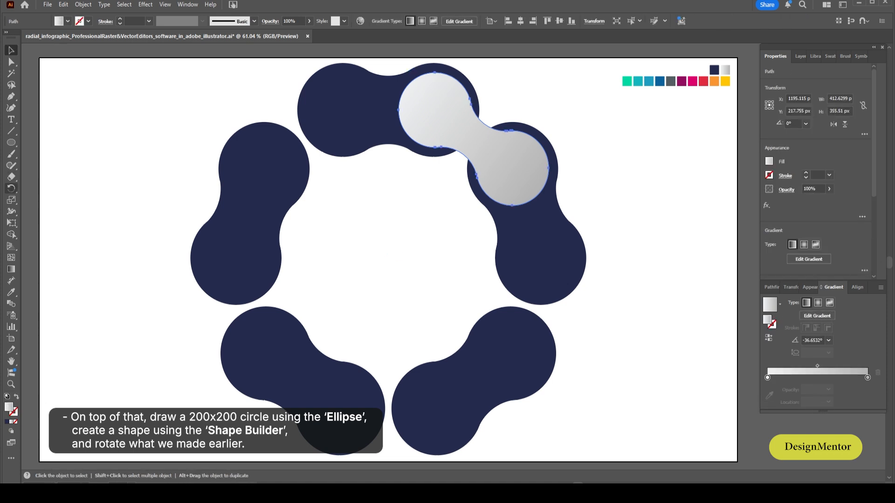
key(r)
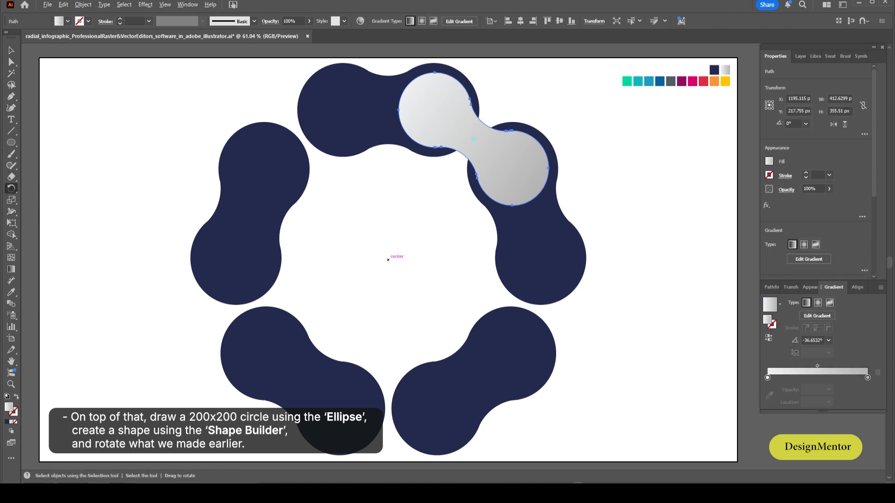
alt+click(388, 259)
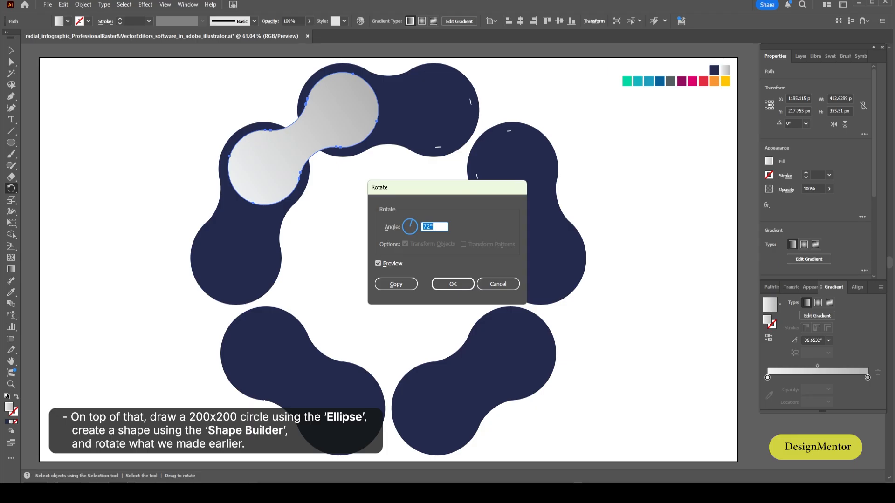
click(396, 284)
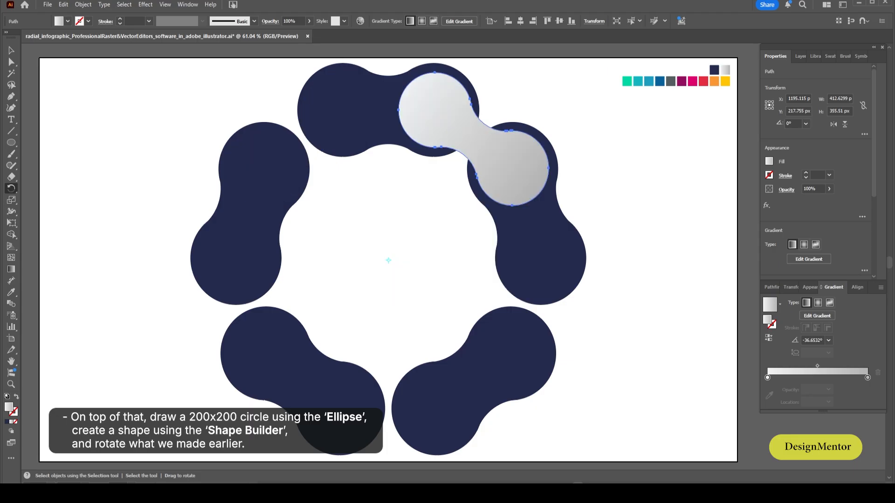
Repeat the 72° rotated copy of the gradient connector around the artboard centre until five connectors complete the ring.
key(ctrl+d)
key(ctrl+d)
key(ctrl+d)
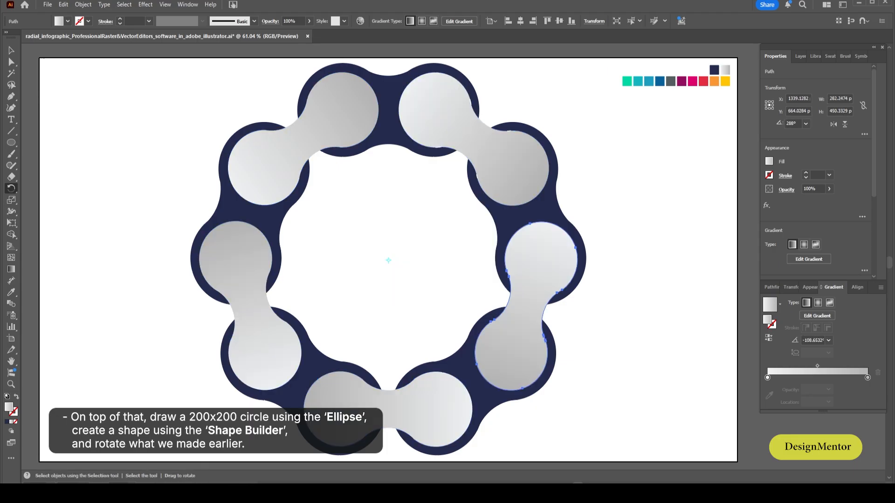
key(v)
key(ctrl+shift+a)
drag(442, 334, 570, 440)
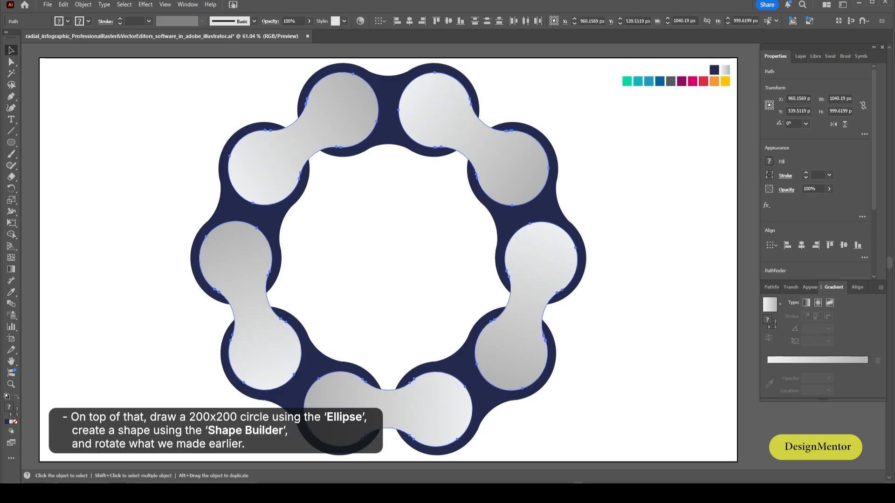
key(ctrl+shift+a)
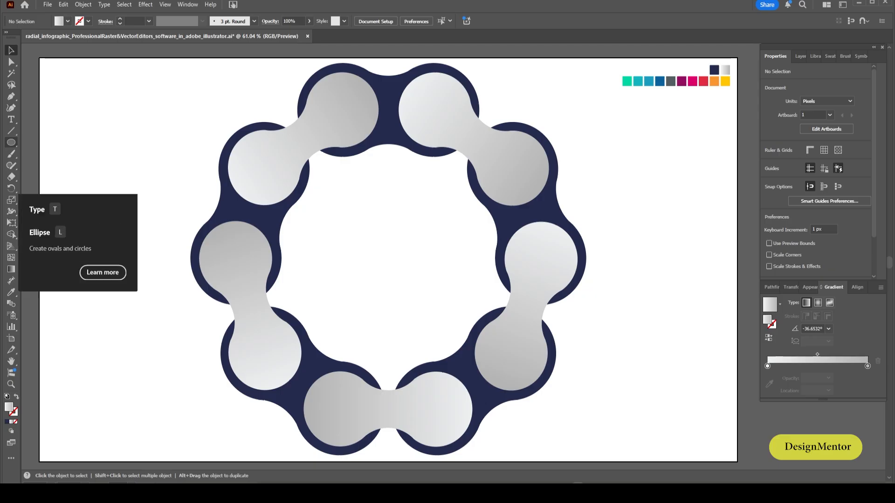
Draw a 150 × 150 px circle inside the ring and fill it with the green palette swatch.
click(12, 143)
click(51, 165)
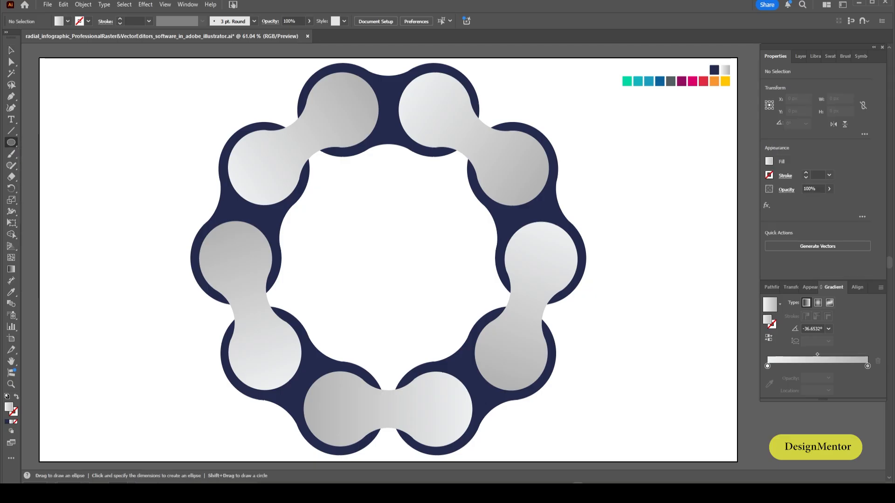
click(480, 205)
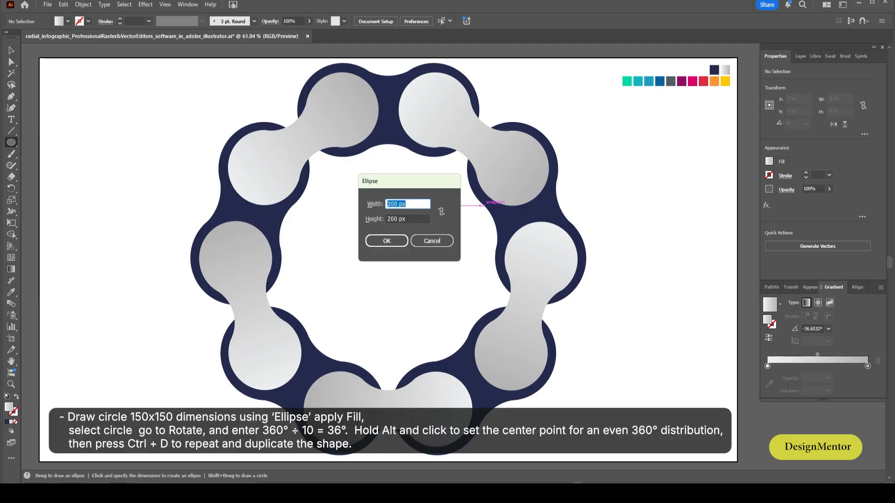
text(150)
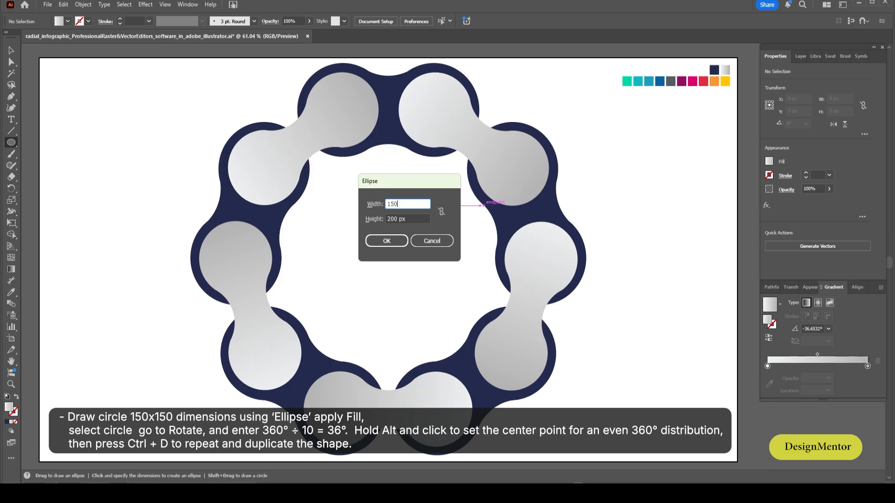
key(Tab)
key(Return)
key(i)
click(627, 81)
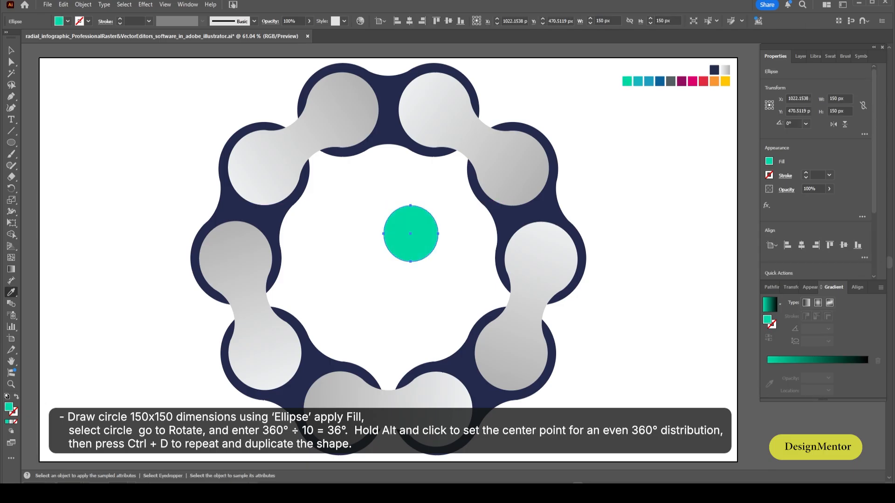
Centre the green circle on the upper end of the top-right gradient connector.
key(v)
drag(410, 234, 435, 110)
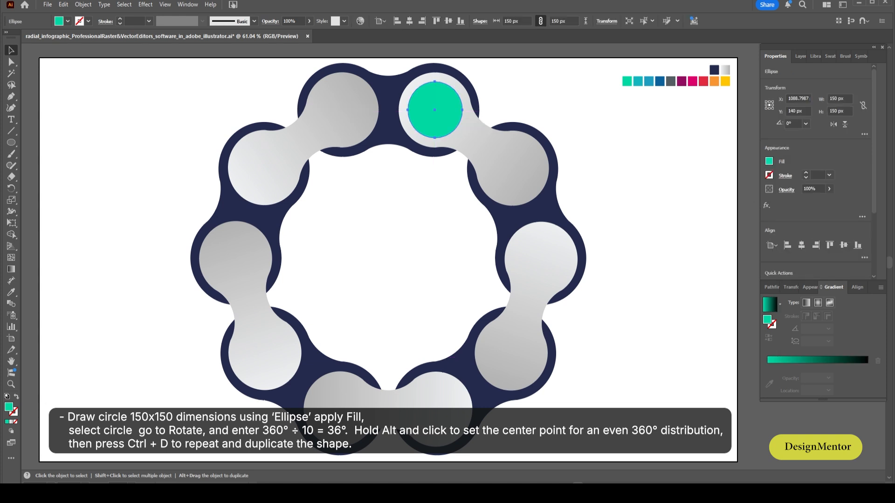
key(ctrl+shift+a)
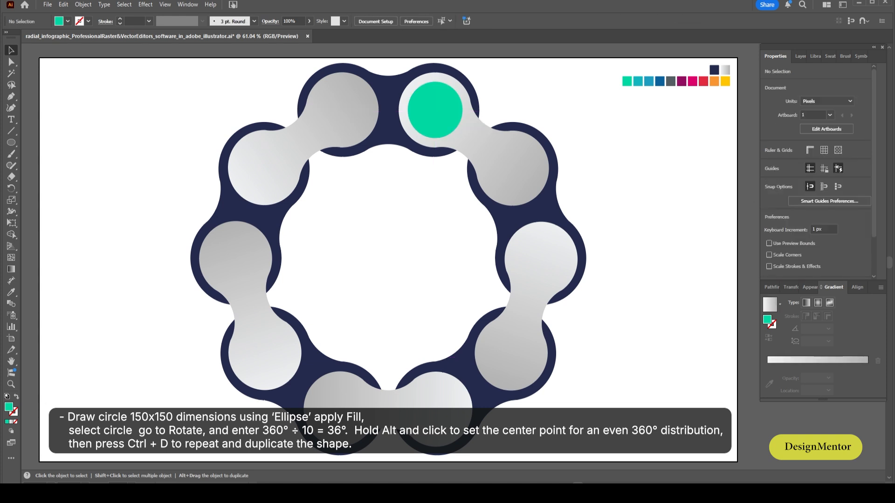
Copy the green circle at 36° around the artboard centre and repeat the copy until ten circles fill the ring.
click(435, 110)
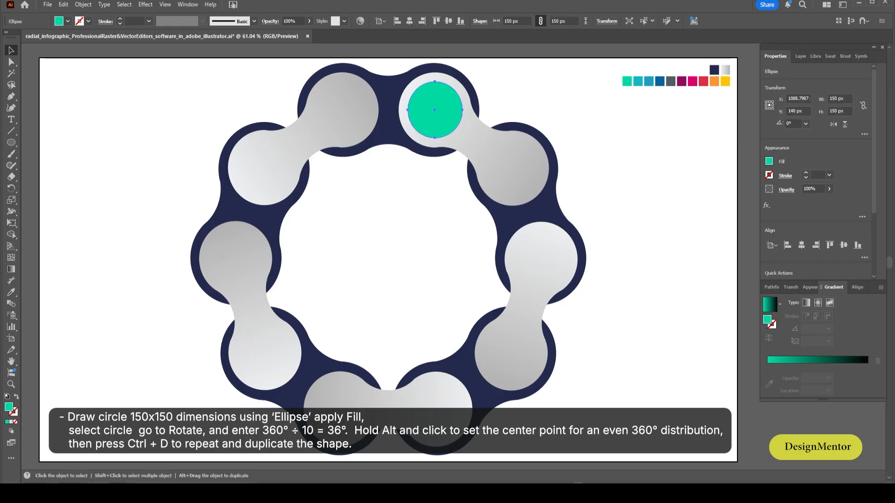
key(r)
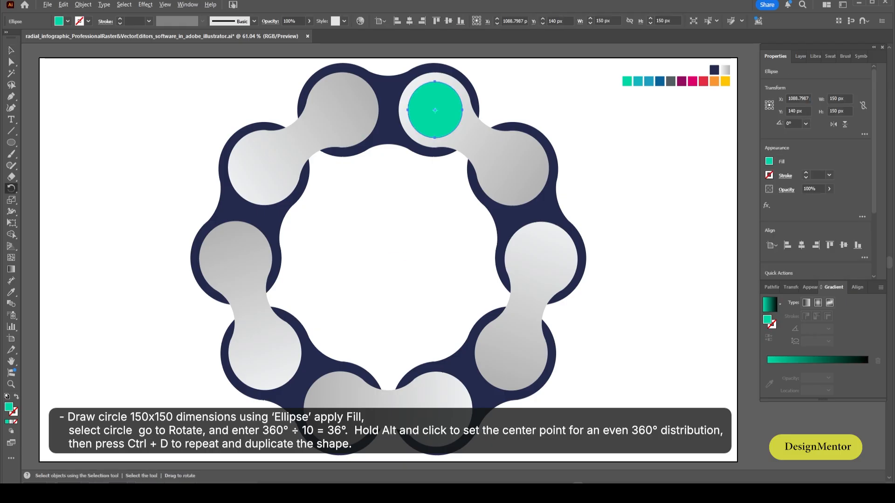
alt+click(388, 259)
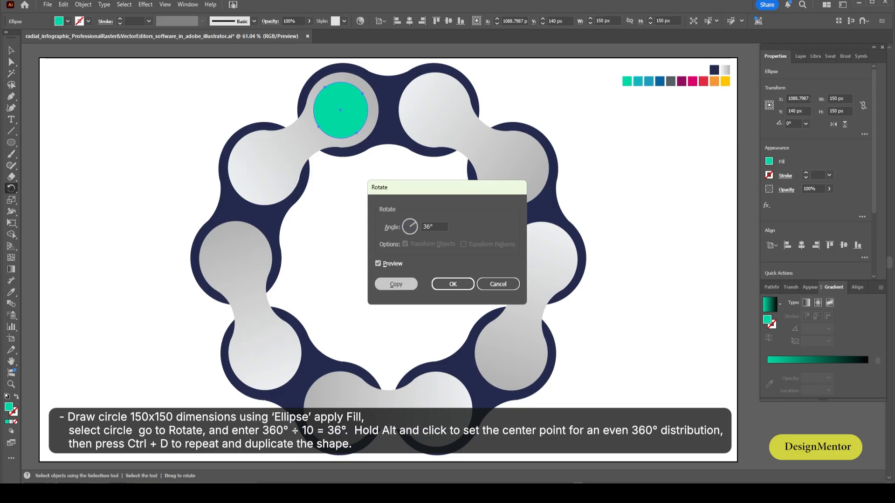
key(alt+c)
key(ctrl+d)
key(ctrl+d)
key(ctrl+d)
key(ctrl+d)
key(ctrl+d)
key(ctrl+d)
key(ctrl+d)
key(ctrl+d)
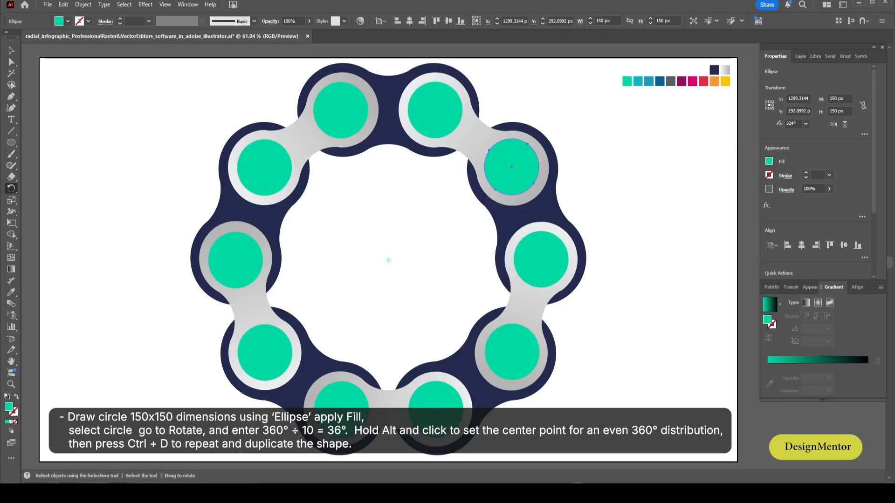
Going clockwise from the top-right green circle, recolour the next two circles with the teal and light blue palette swatches.
key(v)
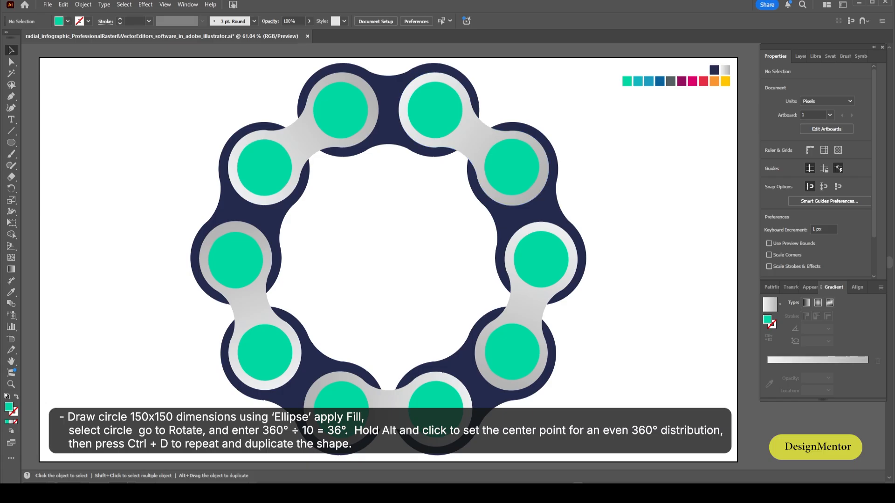
key(i)
click(638, 82)
key(v)
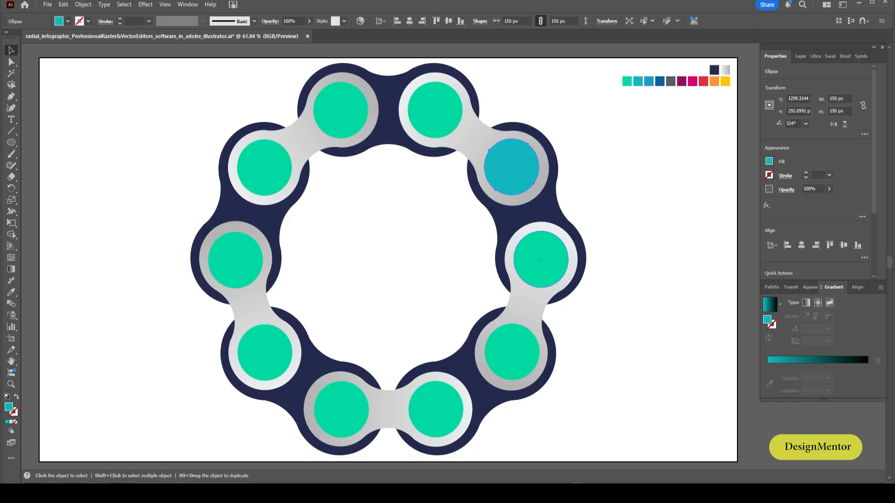
click(541, 260)
key(i)
click(649, 81)
key(v)
Recolour the lower-right circle with the dark blue swatch and the bottom-right circle with the slate grey swatch.
click(511, 353)
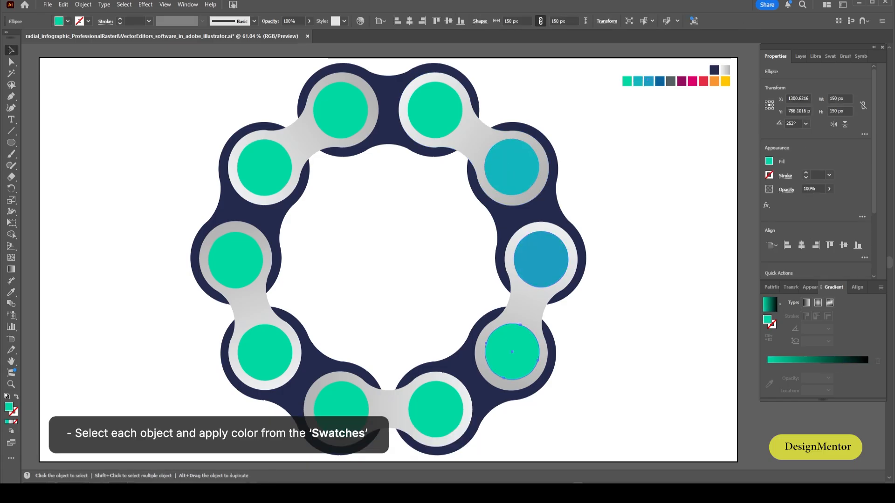
key(i)
click(659, 81)
key(v)
click(435, 409)
key(i)
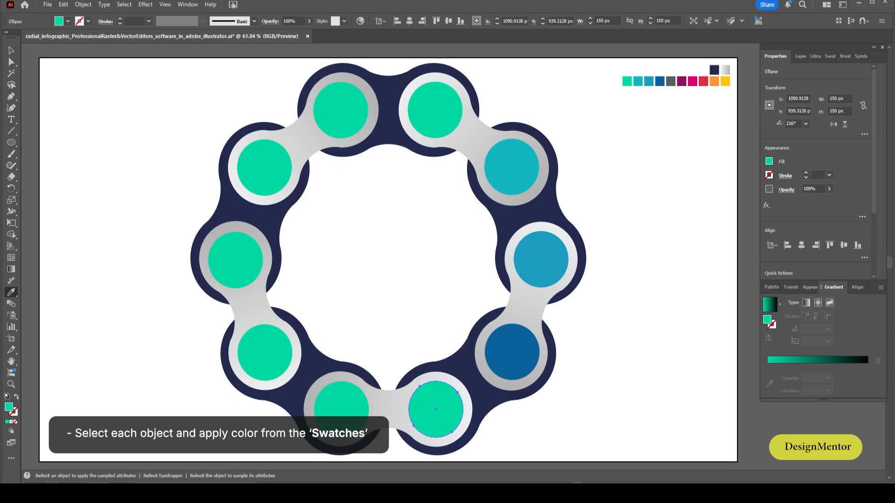
click(670, 82)
key(v)
Recolour the bottom-left circle with the purple swatch and the lower-left circle with the magenta swatch.
click(342, 410)
key(i)
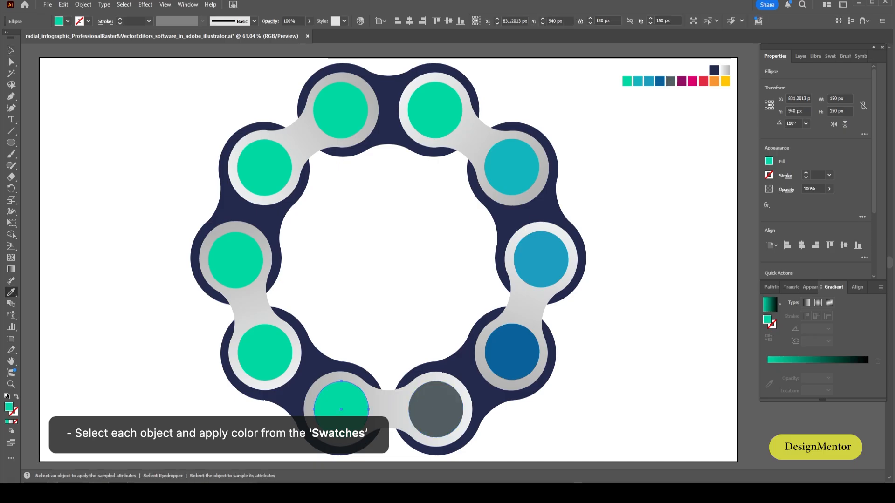
click(682, 82)
key(v)
click(264, 352)
key(i)
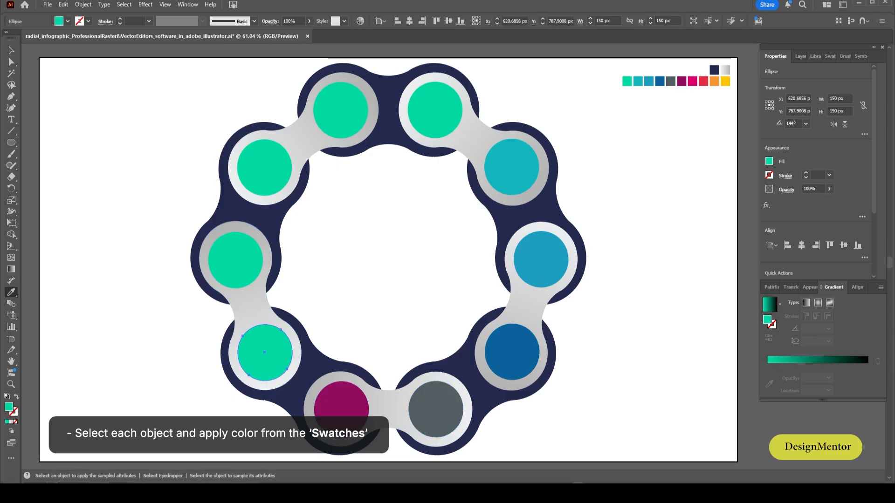
click(693, 81)
key(v)
Recolour the far-left circle with the red swatch and the upper-left circle with the orange swatch.
click(235, 260)
key(i)
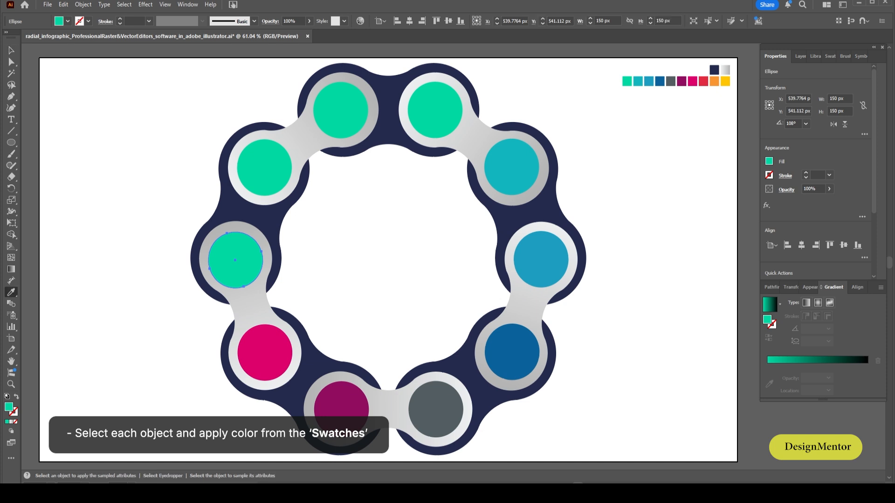
click(704, 82)
key(v)
click(264, 167)
key(i)
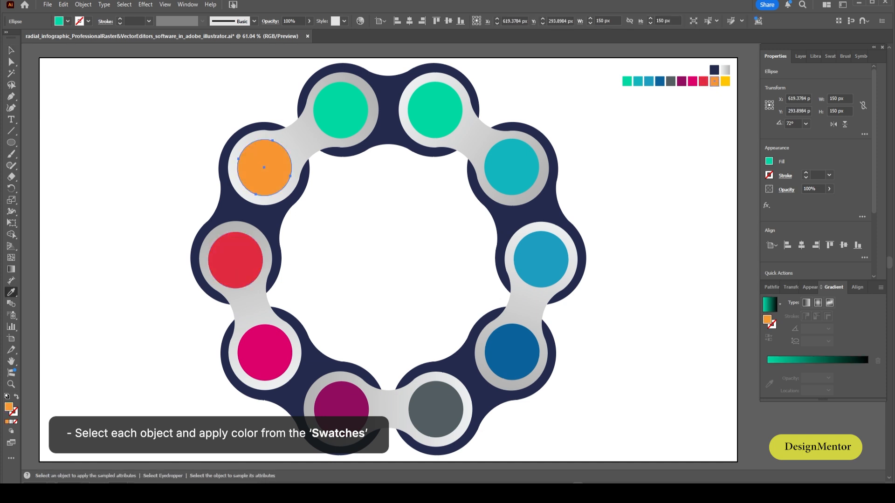
Recolour the top-left circle with the yellow swatch and clear the selection.
key(v)
click(340, 110)
key(i)
click(726, 81)
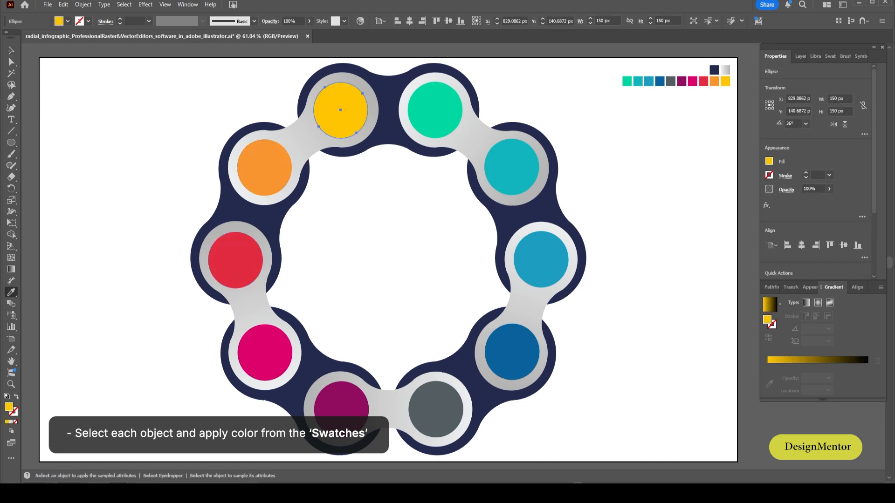
key(v)
key(ctrl+shift+a)
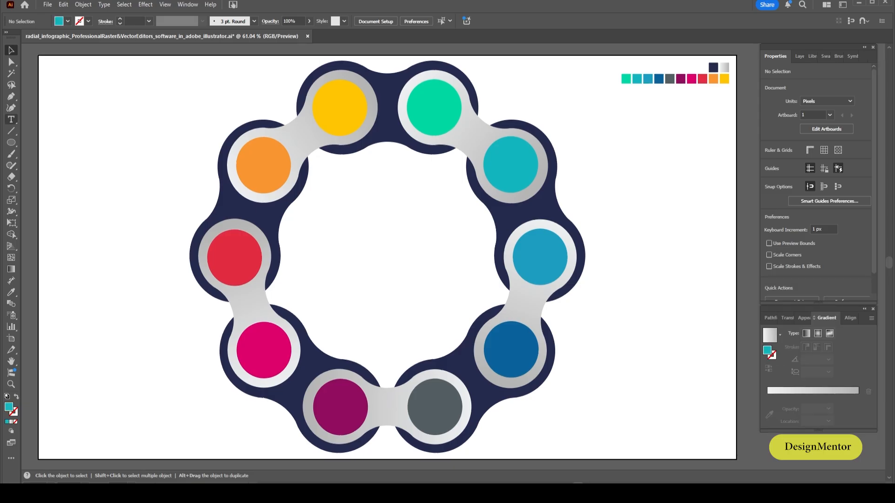
Add the text PROFESSIONAL inside the ring and centre it horizontally on the artboard.
key(t)
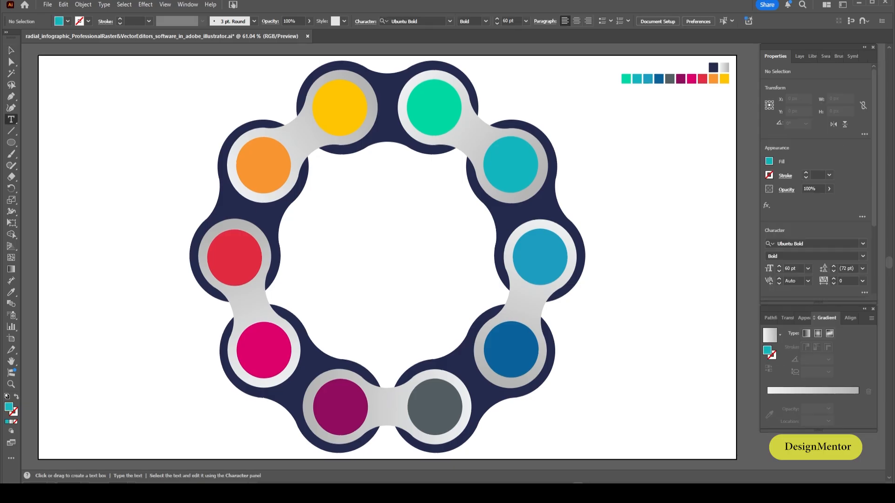
click(302, 228)
text(PROFESSIONAL)
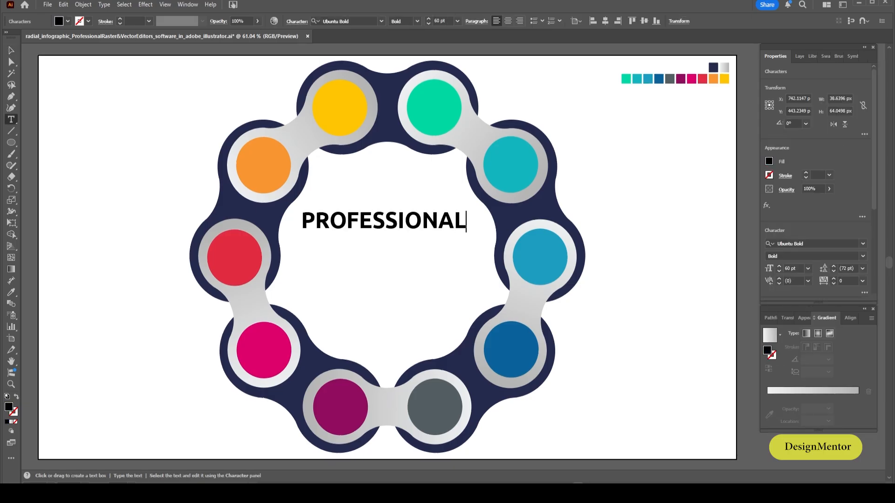
key(Escape)
click(850, 318)
click(786, 345)
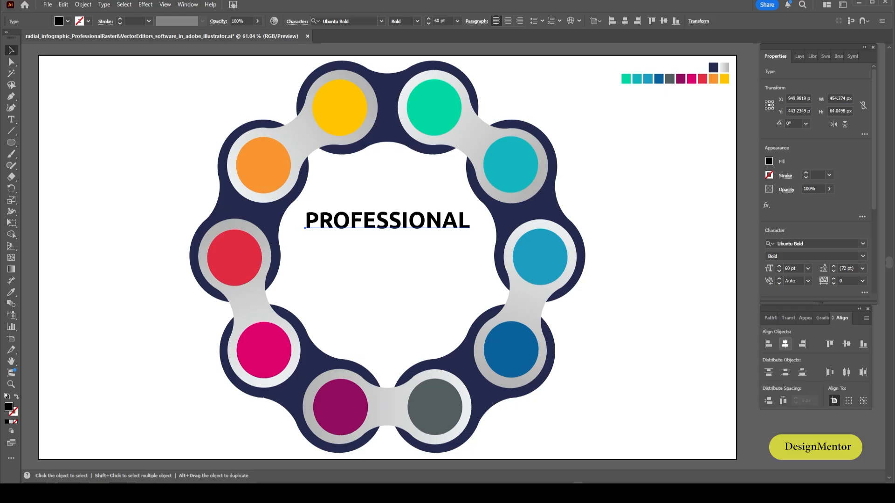
Colour the PROFESSIONAL heading with the teal sampled from the upper-right circle.
key(i)
click(511, 164)
key(v)
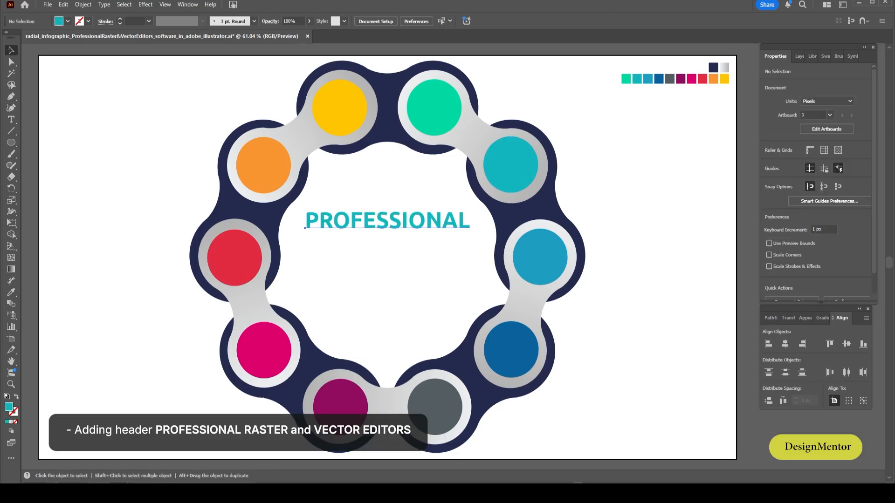
click(813, 244)
text(INTER)
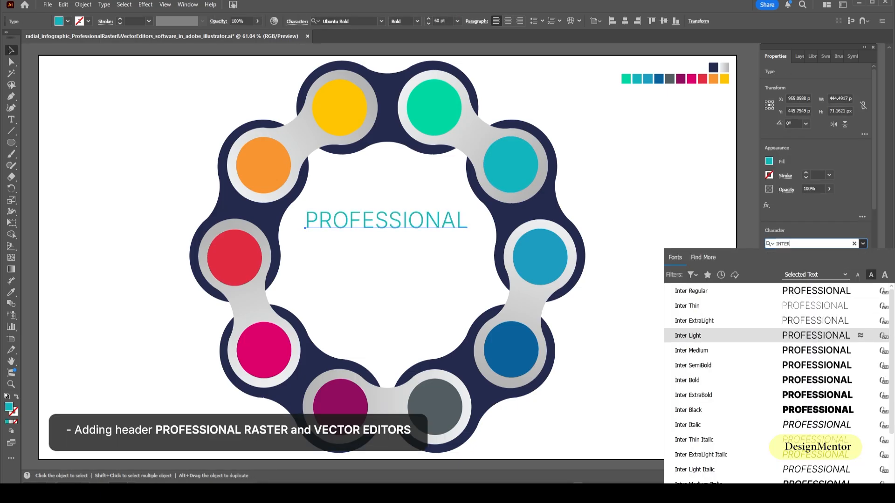
click(629, 280)
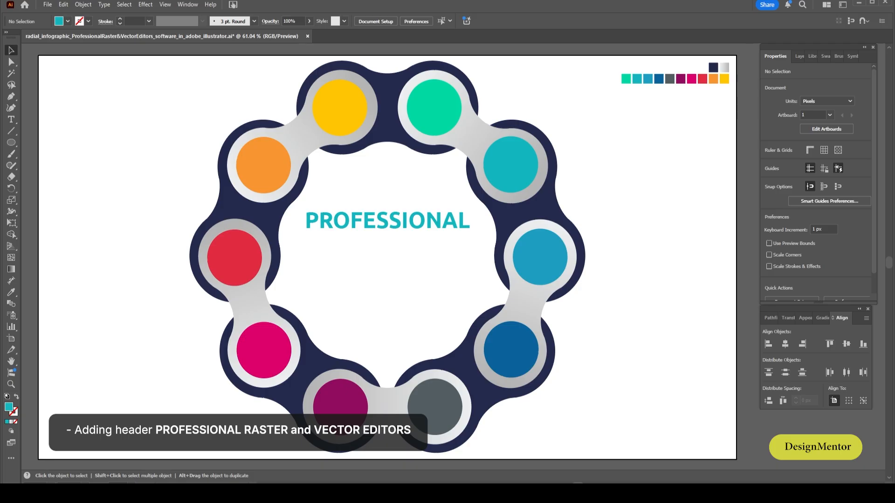
Add the text line RASTER AND VECTOR in Inter Regular below the PROFESSIONAL heading.
key(t)
click(814, 244)
text(INTER)
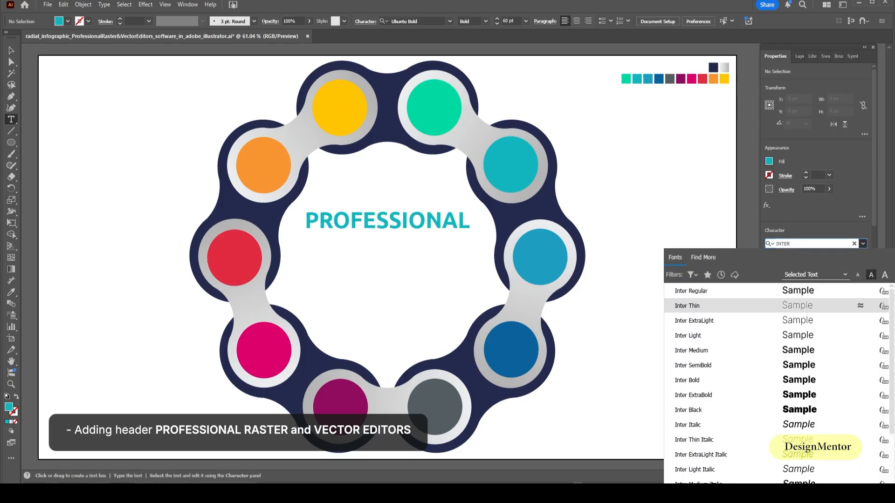
key(Escape)
key(v)
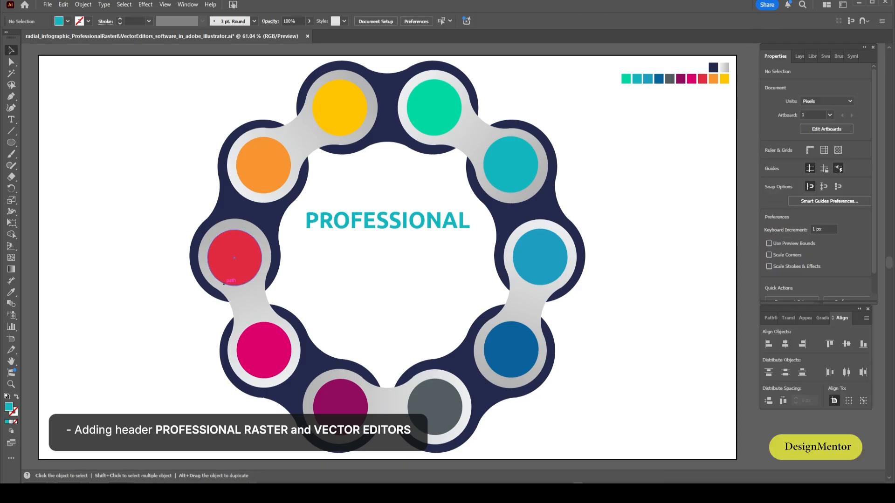
click(295, 255)
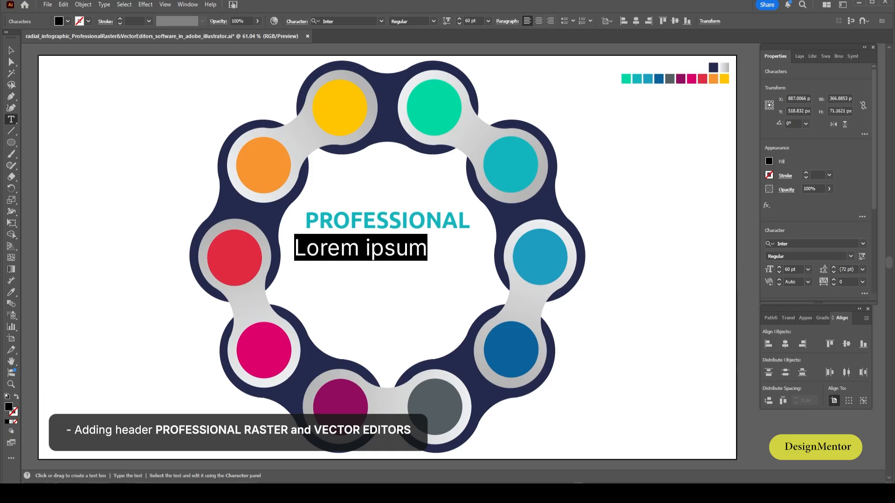
text(RASTER AND VECTOR)
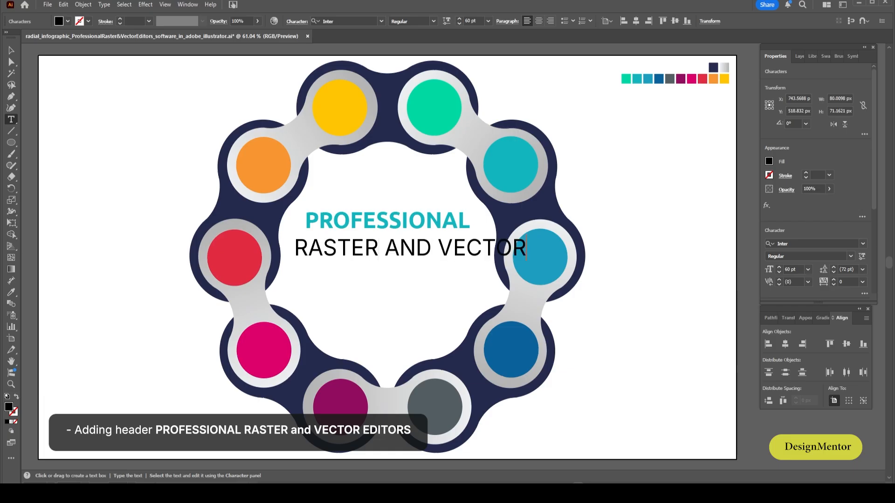
Set the RASTER AND VECTOR line to 40 pt and centre it beneath PROFESSIONAL.
key(ctrl+a)
click(793, 269)
text(40)
key(Return)
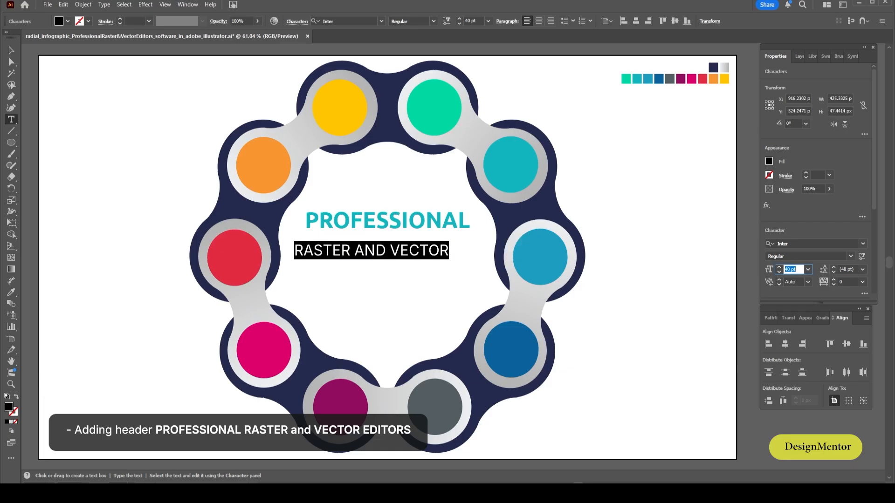
key(Escape)
drag(409, 254, 425, 254)
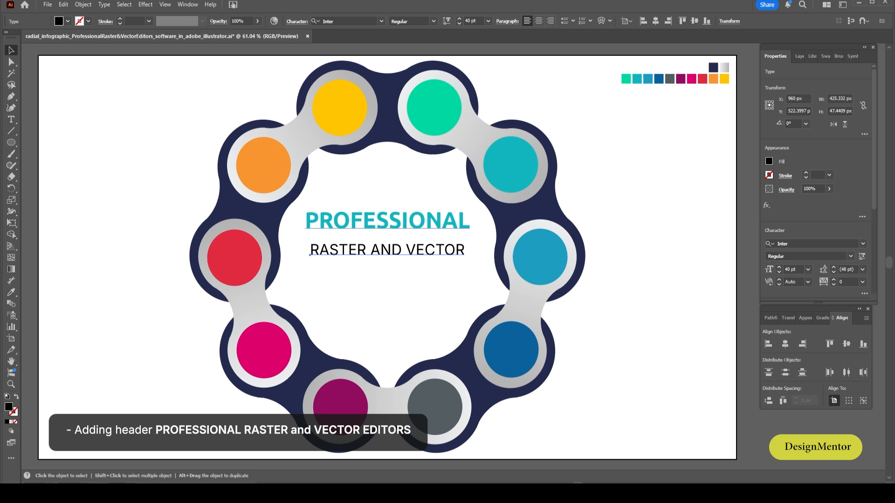
Move PROFESSIONAL slightly down and colour RASTER AND VECTOR with the dark blue sampled from the ring's lower-right circle.
drag(387, 221, 387, 225)
click(387, 250)
key(i)
click(511, 164)
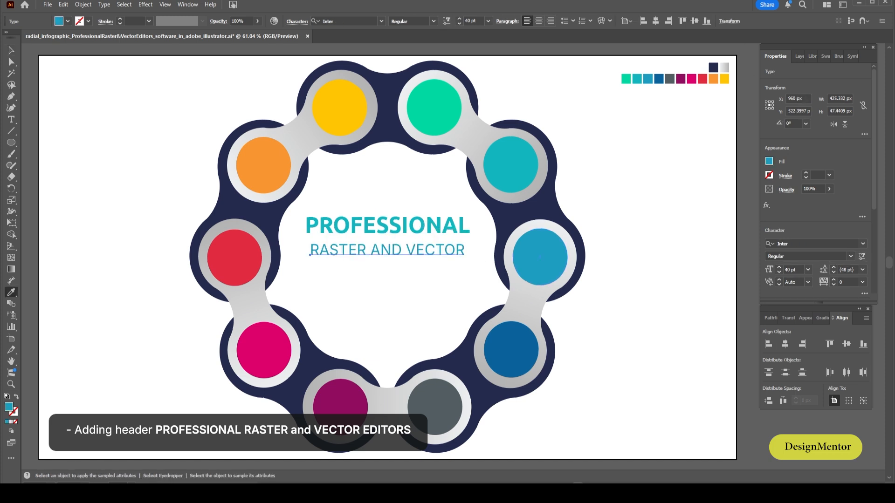
click(512, 349)
key(v)
key(ctrl+shift+a)
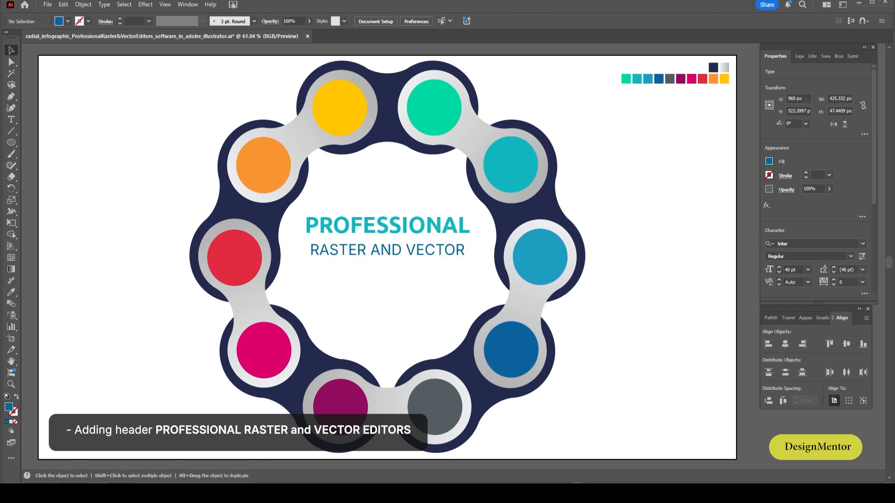
Add the text EDITORS in Ubuntu Bold at 60 pt below the RASTER AND VECTOR line.
click(464, 229)
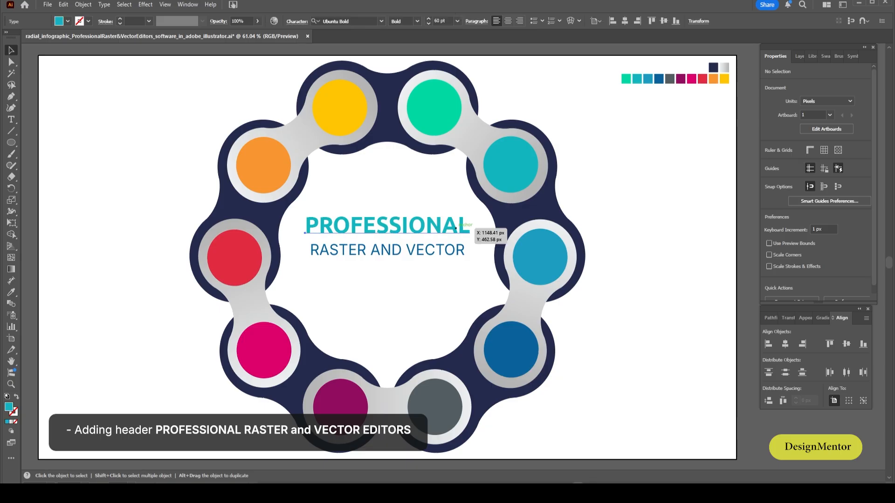
key(ctrl+shift+a)
click(467, 238)
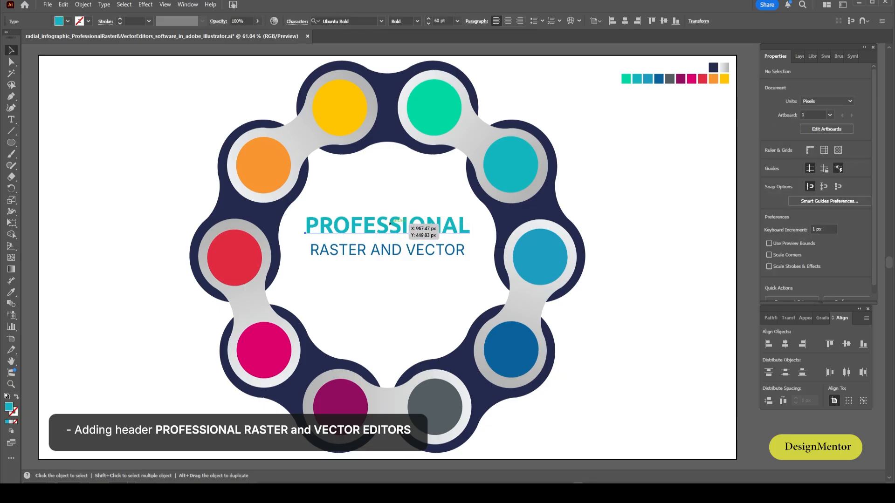
key(ctrl+shift+a)
click(811, 243)
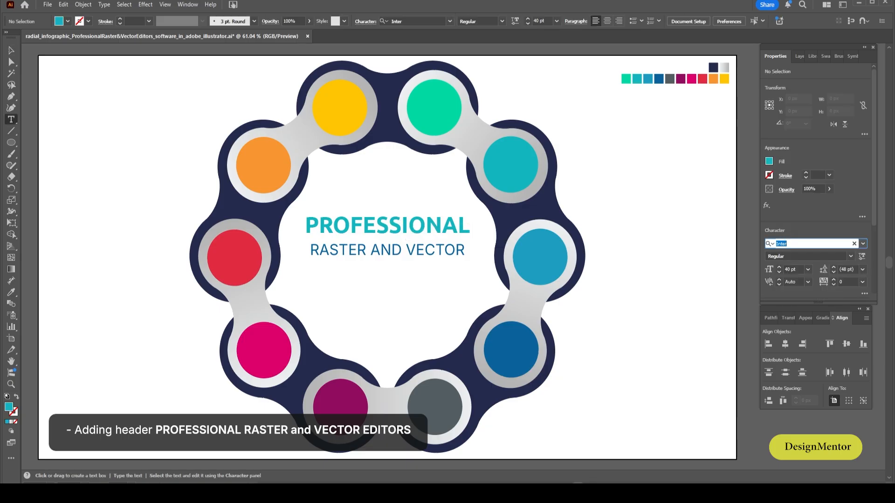
text(UBUN)
key(Return)
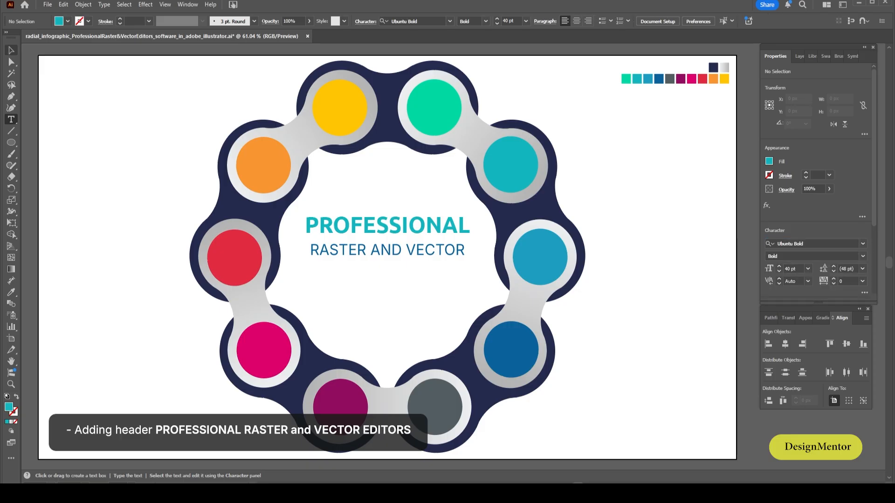
click(11, 50)
key(t)
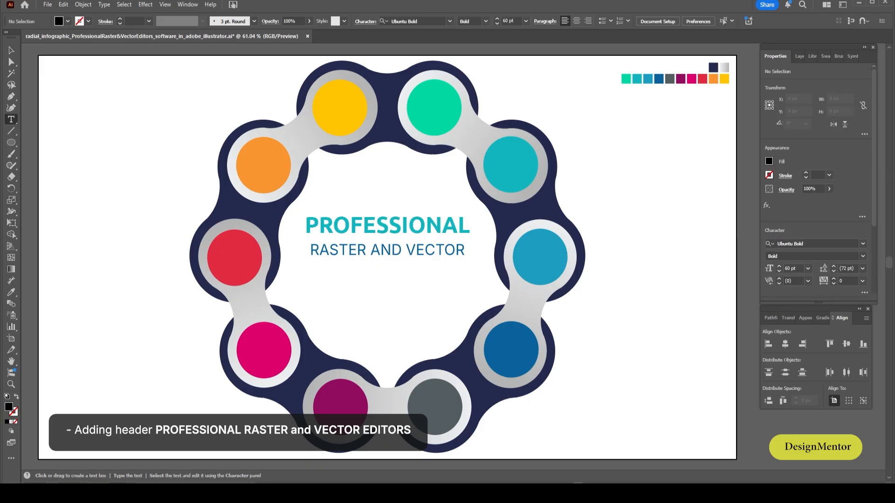
click(337, 274)
text(EDITORS)
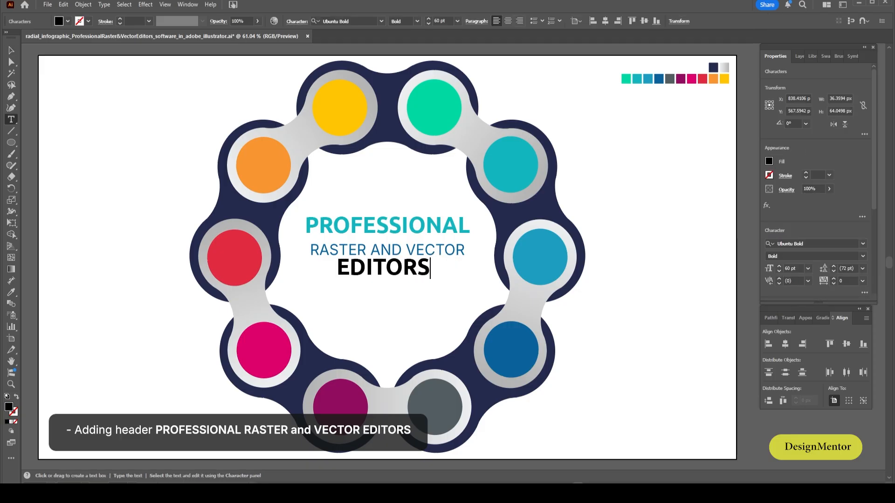
key(Escape)
Colour EDITORS with the dark blue sampled from the palette squares and move it slightly down, clear of the line above.
key(ctrl+a)
key(ctrl+shift+a)
click(396, 267)
key(i)
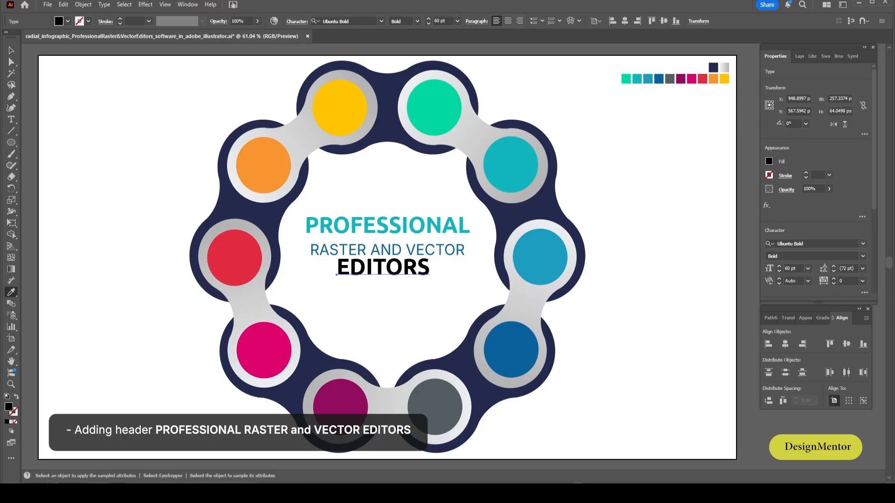
click(659, 79)
key(v)
drag(401, 266, 410, 270)
key(ctrl+shift+a)
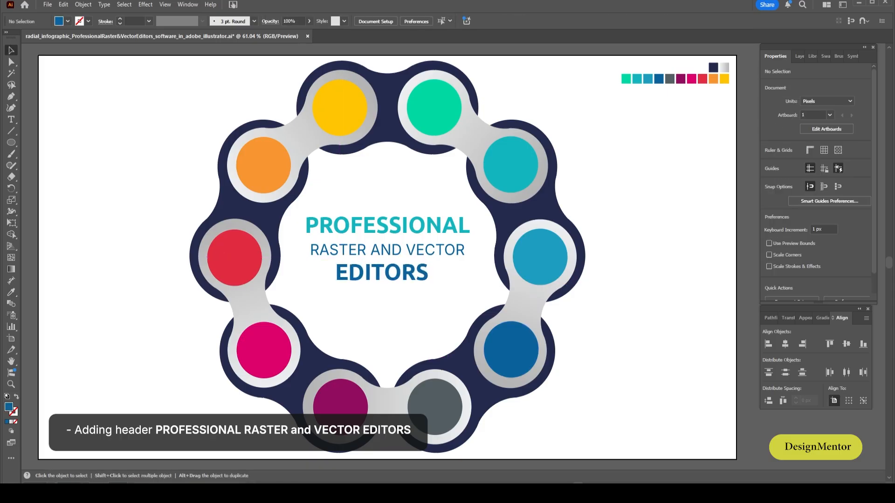
Move PROFESSIONAL closer to RASTER AND VECTOR, and shift the grouped three-line header down towards the ring's centre.
drag(387, 225, 387, 229)
key(ctrl+shift+a)
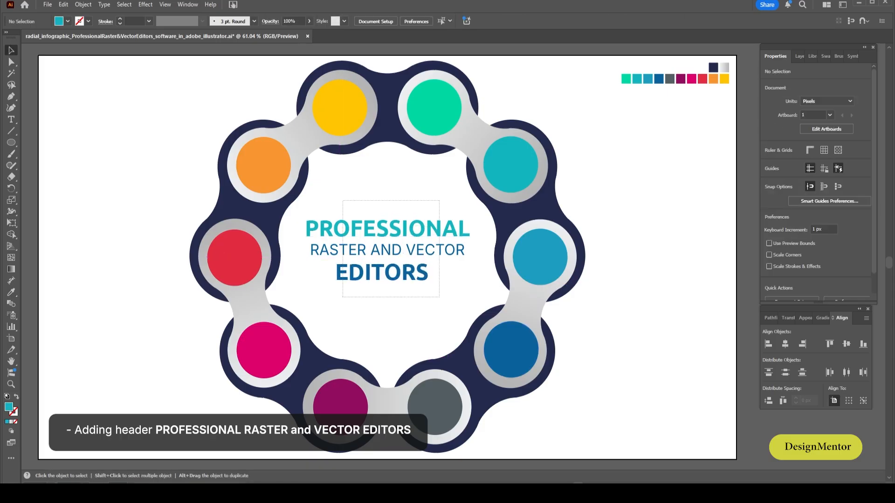
drag(298, 210, 476, 286)
key(ctrl+g)
key(shift+Down)
key(shift+Down)
key(ctrl+shift+a)
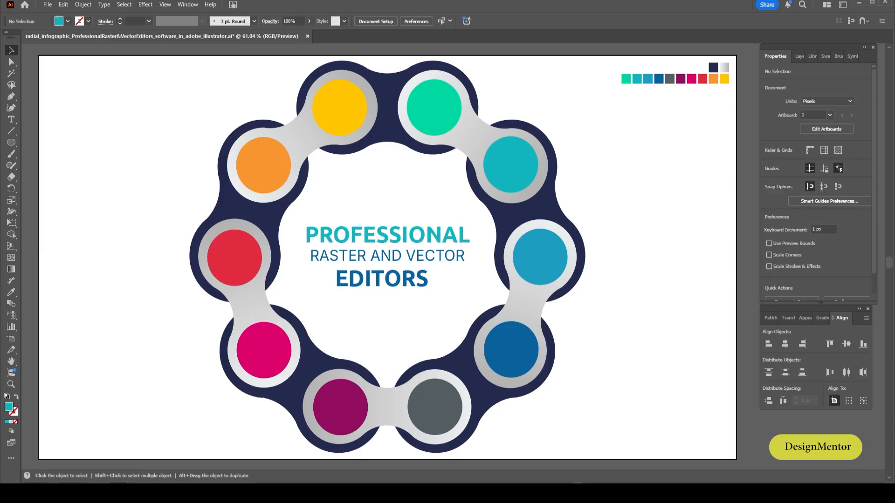
Ungroup the header and move EDITORS slightly up towards the RASTER AND VECTOR line.
right_click(378, 278)
click(396, 324)
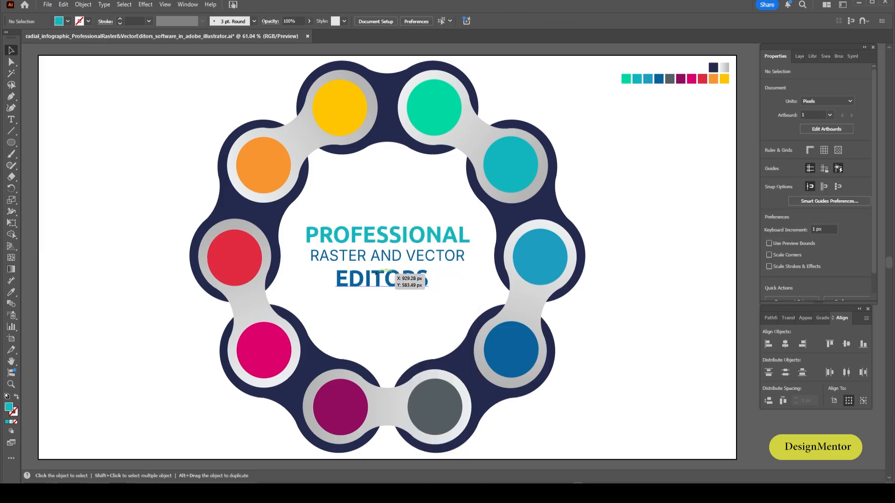
drag(377, 276, 376, 275)
key(ctrl+shift+a)
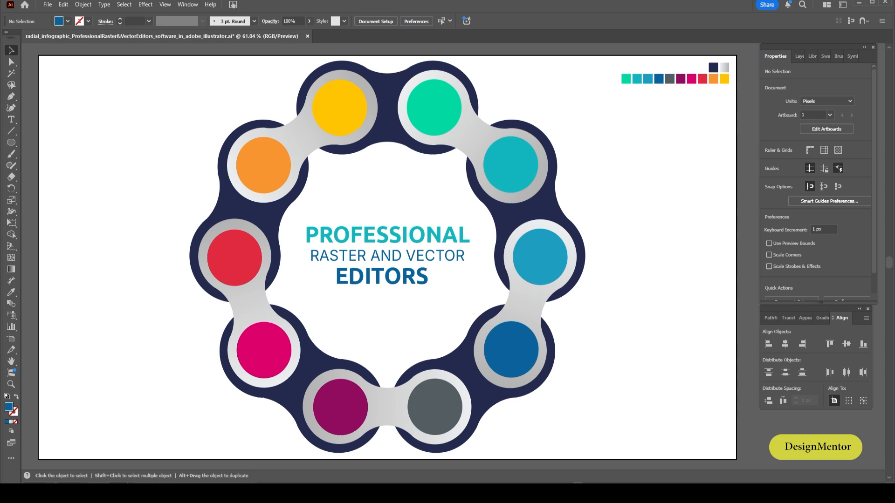
Draw a 20 × 20 px circle with the Ellipse tool.
key(l)
click(390, 169)
text(20)
key(Tab)
text(20)
key(Return)
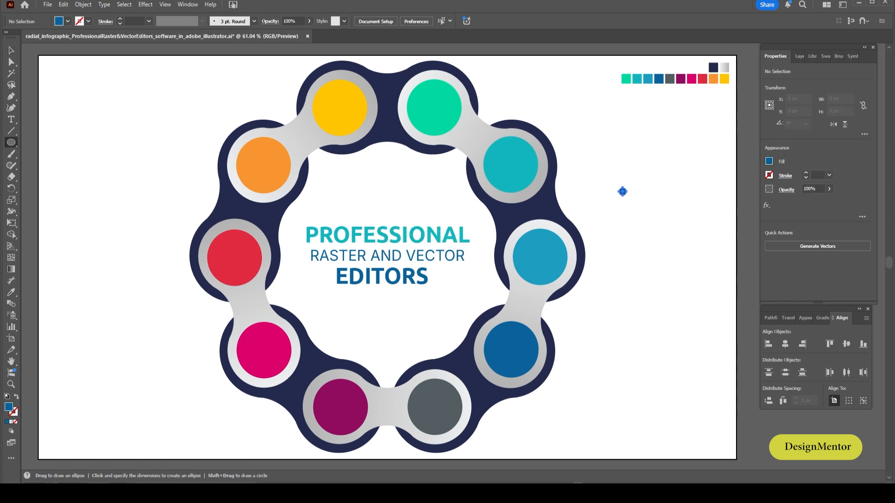
Place the small circle to the right of the ring and fill it with the green sampled from the ring's top circle.
key(v)
drag(622, 187, 618, 154)
key(i)
click(434, 107)
key(v)
key(ctrl+shift+a)
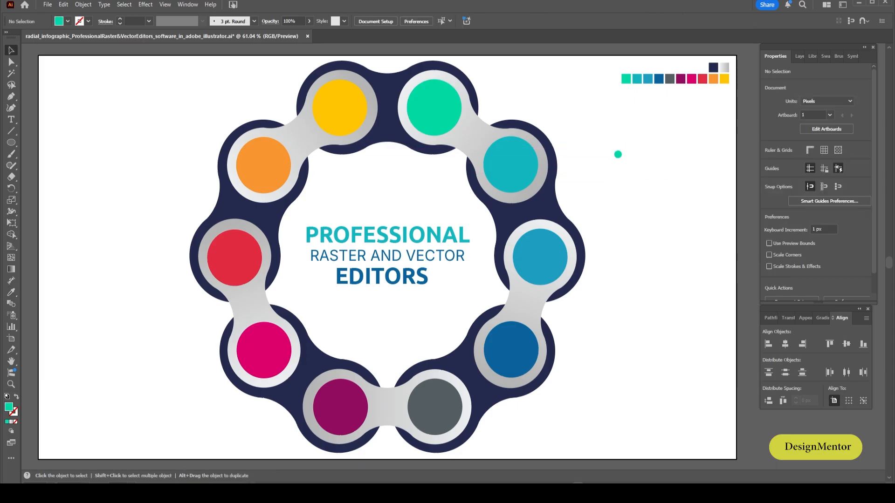
Duplicate the green dot downwards into a column of ten at 50 px spacing, and move the column slightly left and down.
click(617, 154)
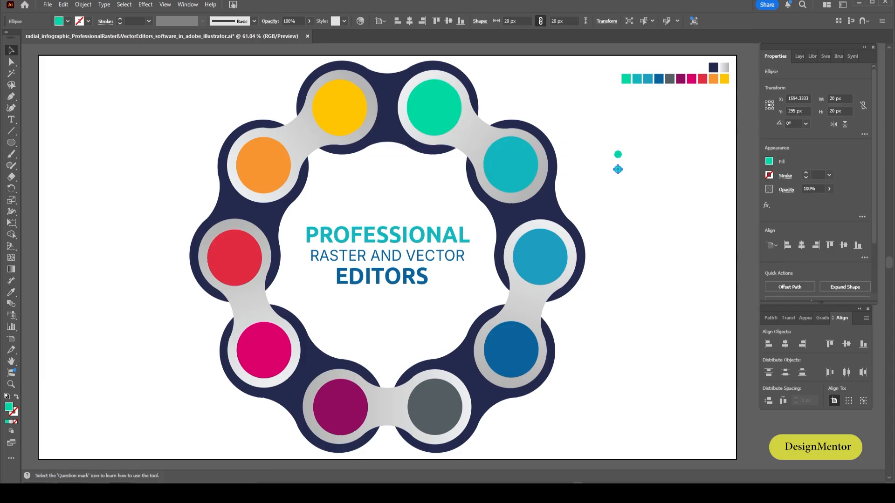
drag(618, 173, 618, 192)
drag(617, 192, 618, 286)
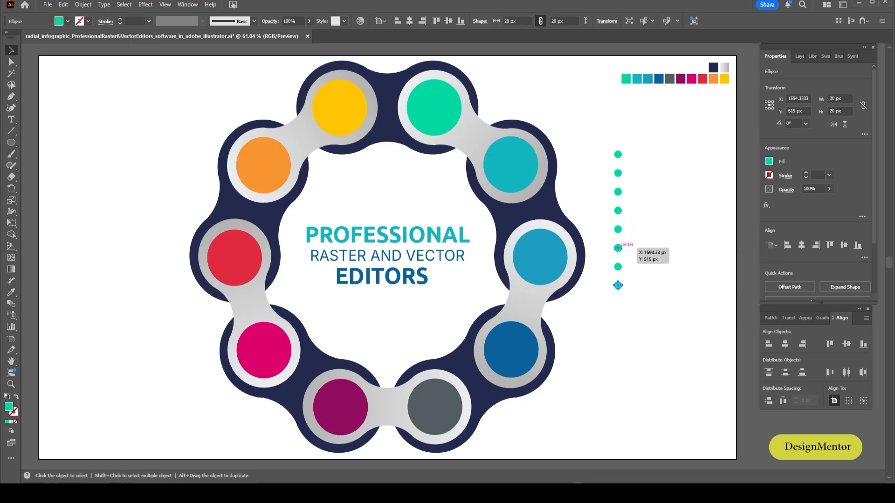
drag(618, 296, 618, 323)
key(ctrl+shift+a)
drag(599, 138, 647, 333)
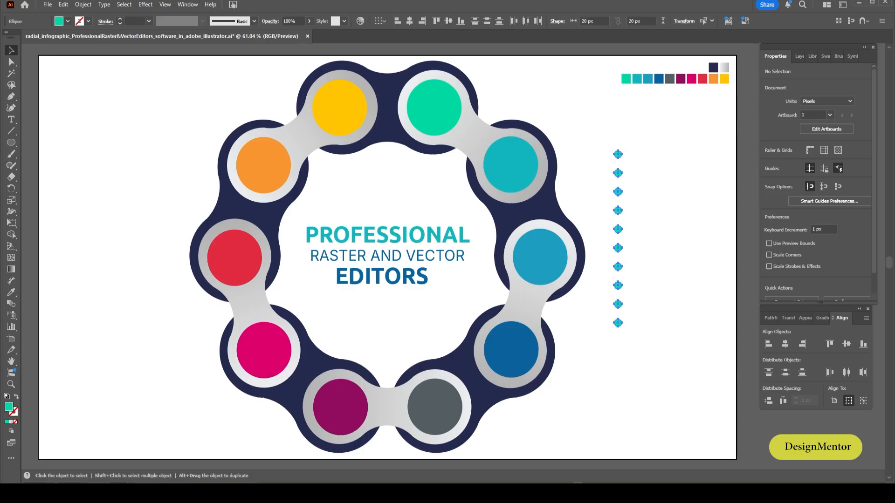
drag(618, 211, 608, 249)
click(627, 217)
Fill the second, third and fourth dots with the teal, light blue and dark blue sampled from the ring's right-hand circles.
click(608, 192)
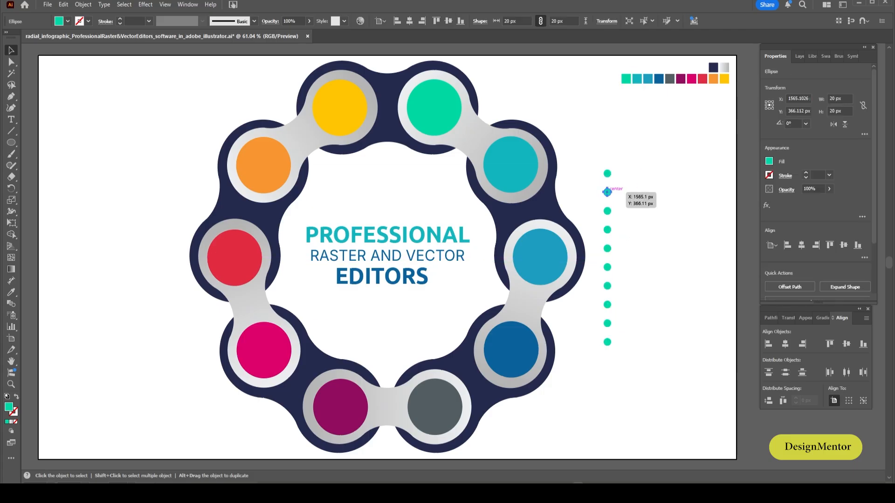
click(607, 210)
key(i)
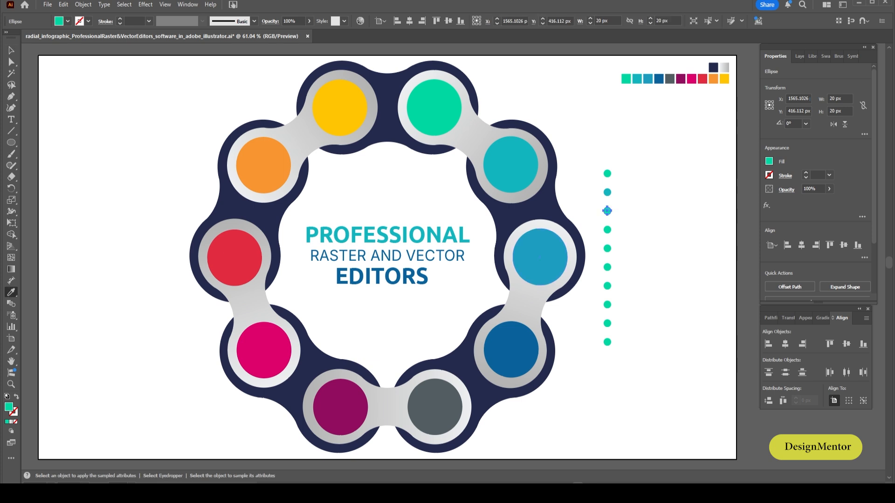
click(541, 259)
key(v)
key(i)
click(511, 350)
key(v)
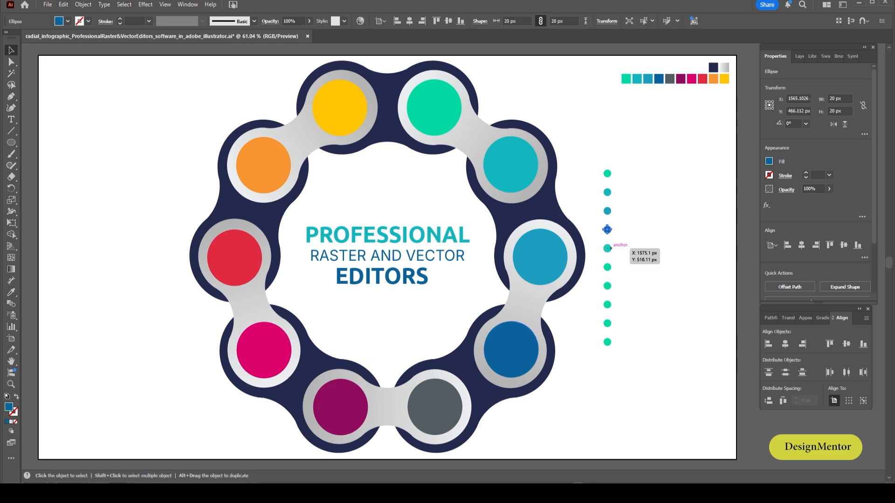
Fill the fifth and sixth dots with the grey and purple sampled from the ring's bottom circles.
click(607, 248)
key(i)
click(435, 407)
key(v)
click(607, 267)
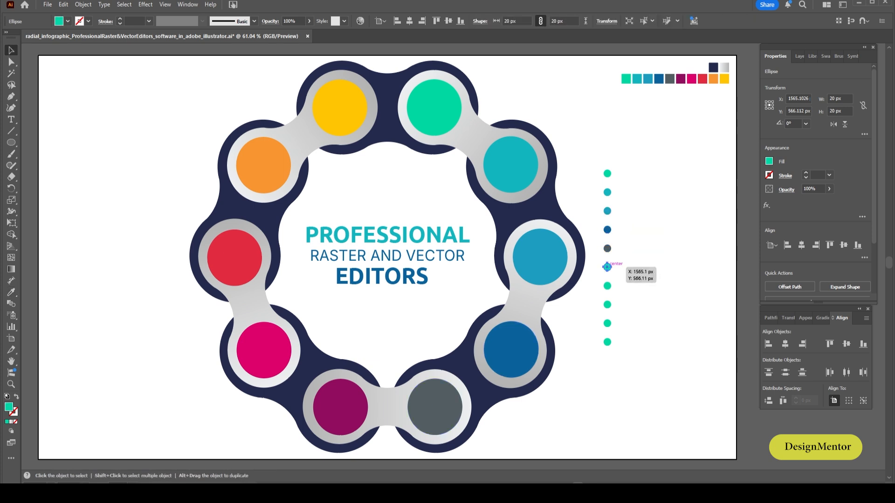
key(i)
click(340, 407)
key(v)
Fill the seventh to tenth dots with the magenta, red, orange and yellow sampled from the matching ring circles.
click(607, 286)
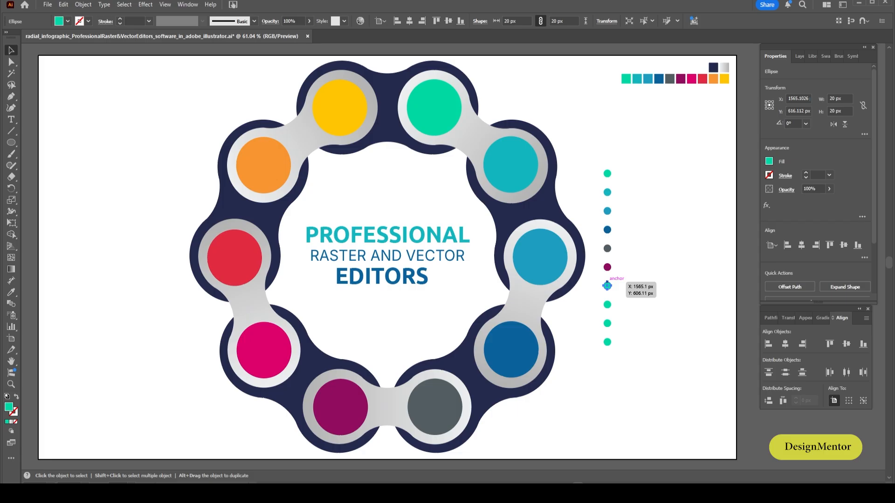
key(i)
click(264, 350)
key(v)
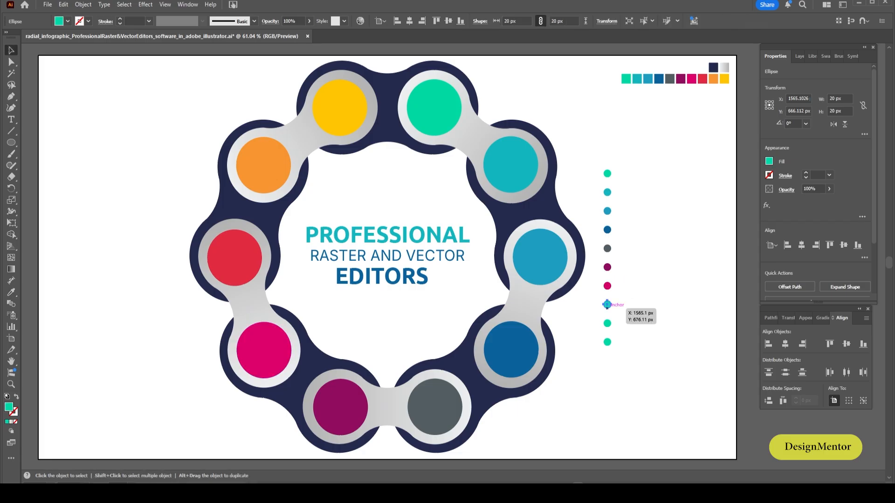
key(i)
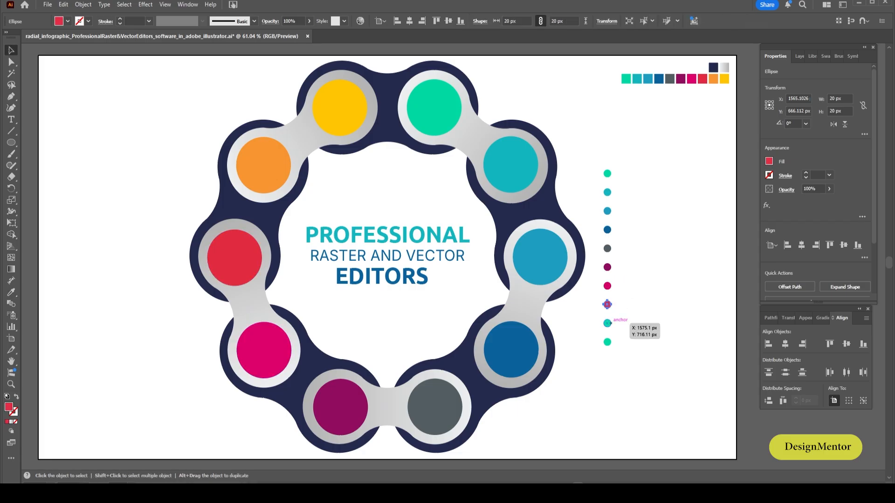
ctrl+click(607, 323)
click(264, 165)
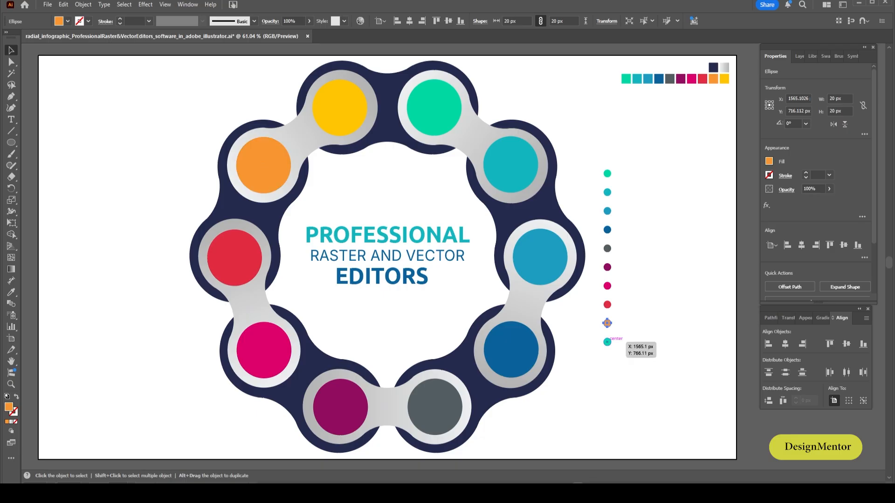
ctrl+click(607, 342)
click(340, 108)
key(ctrl+shift+a)
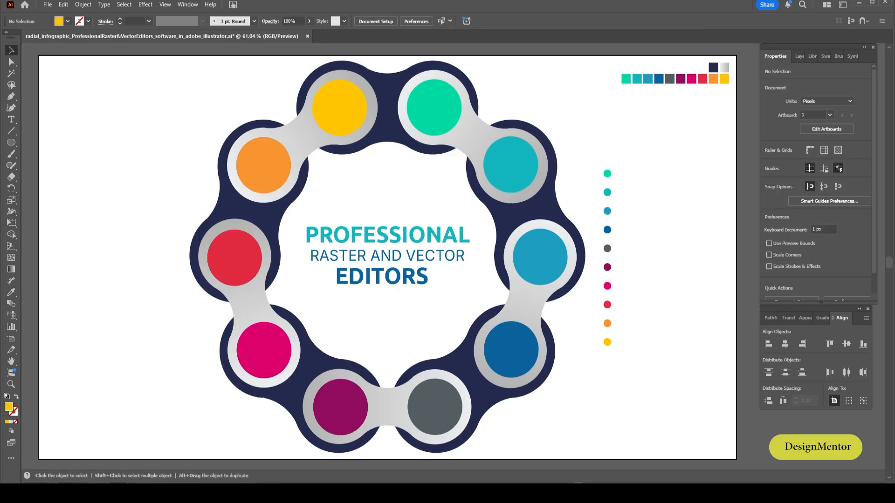
Add the label Adobe Photoshop in Inter Regular at 30 pt beside the first green dot.
key(t)
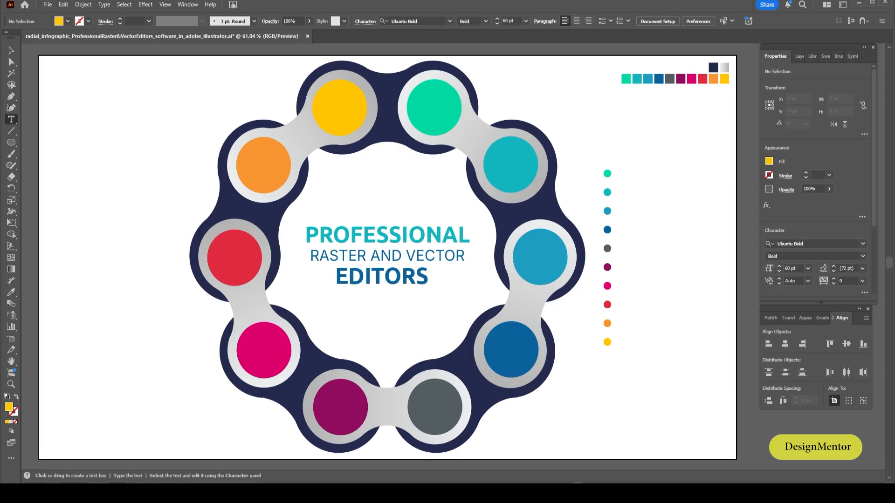
click(811, 243)
text(INTER)
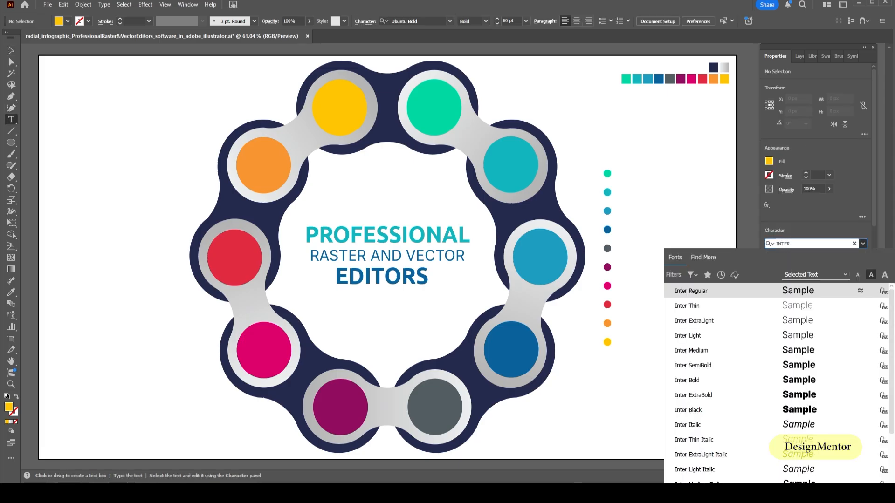
click(792, 291)
click(796, 270)
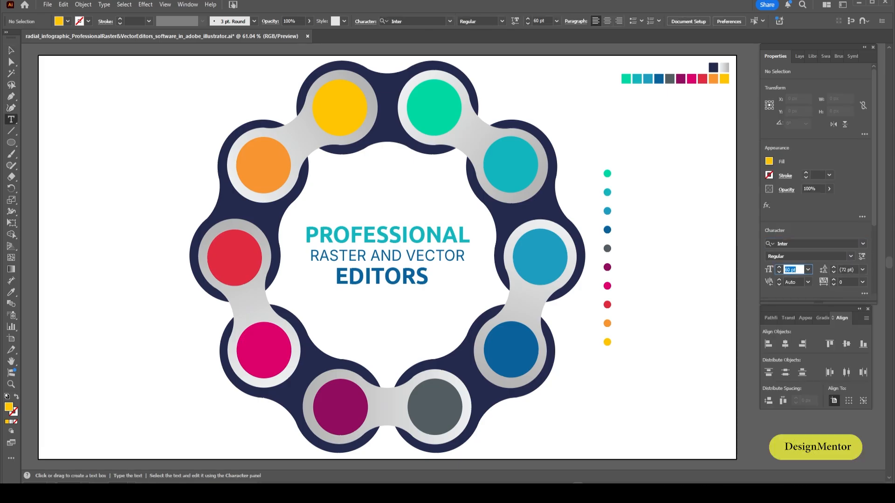
click(12, 50)
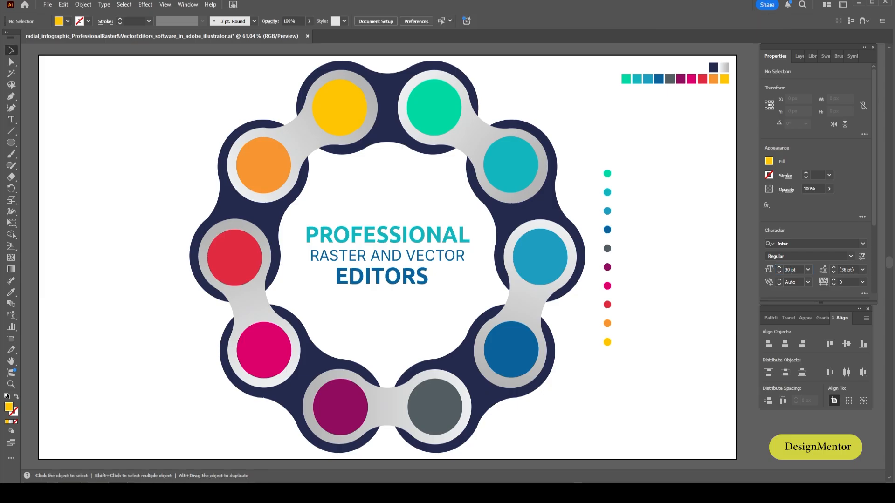
click(11, 119)
click(621, 172)
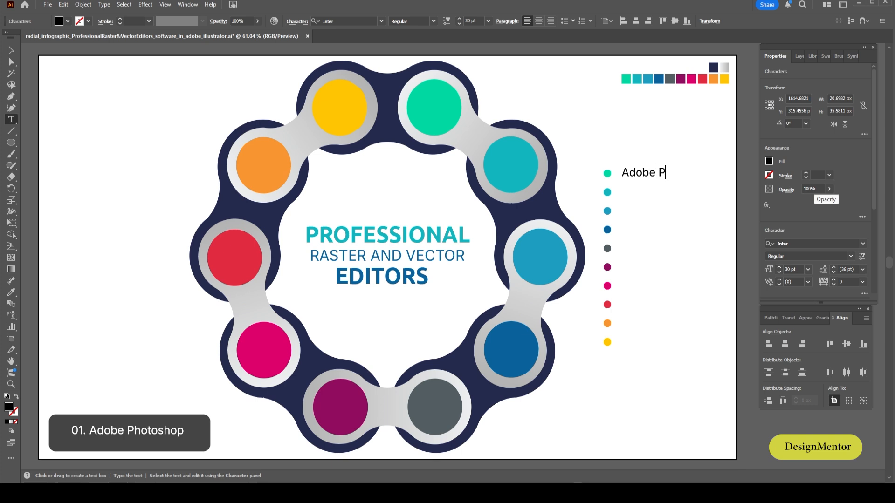
text(Adobe Photoshop)
key(Escape)
Duplicate the Adobe Photoshop label 50 px down beside the second dot and change the copy's text to Adobe Illustrator.
key(ctrl+c)
key(ctrl+f)
key(shift+Down)
key(shift+Down)
key(shift+Down)
key(shift+Down)
key(shift+Down)
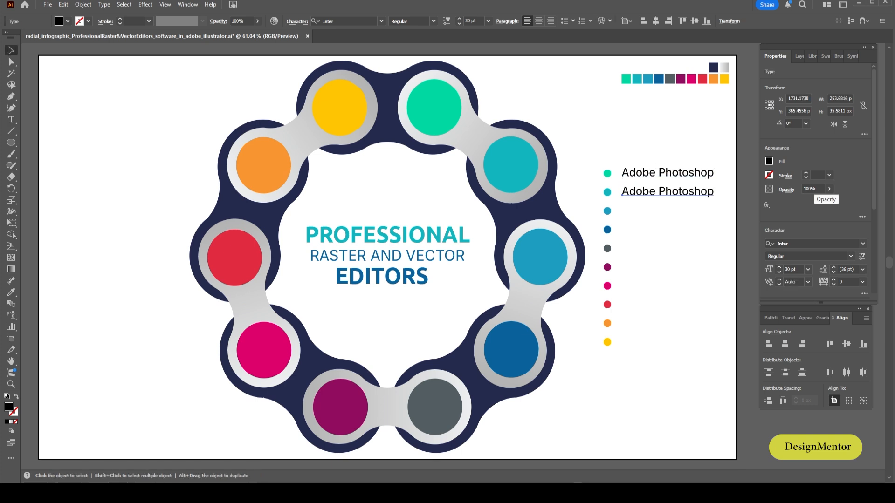
key(t)
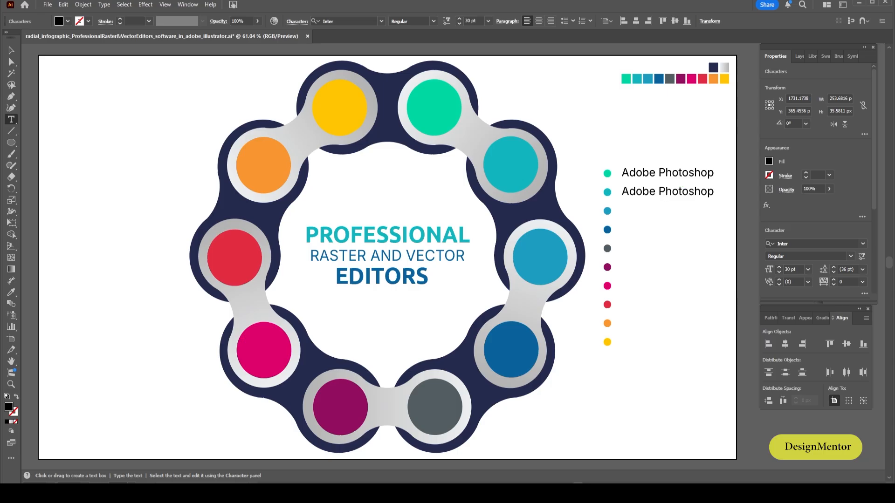
double_click(685, 191)
text(Illustrator)
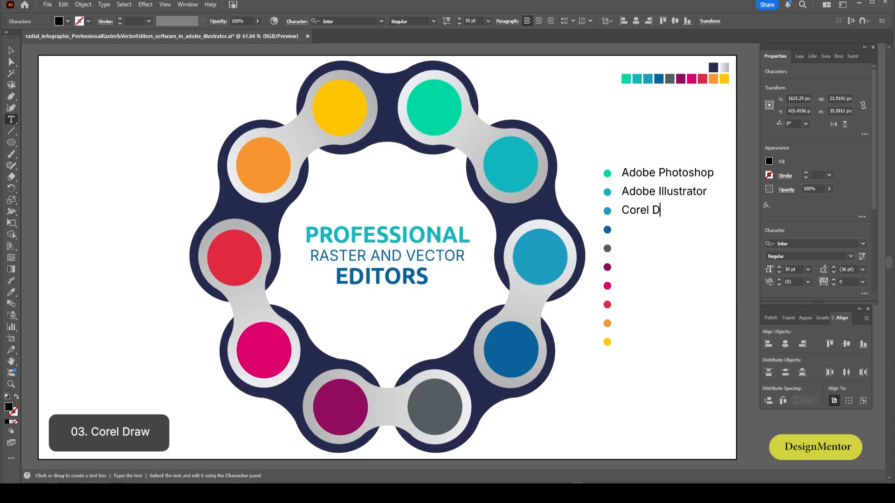
Add matching labels Corel Draw beside the third dot and Affinity Designer beside the fourth dot.
key(Escape)
key(ctrl+shift+a)
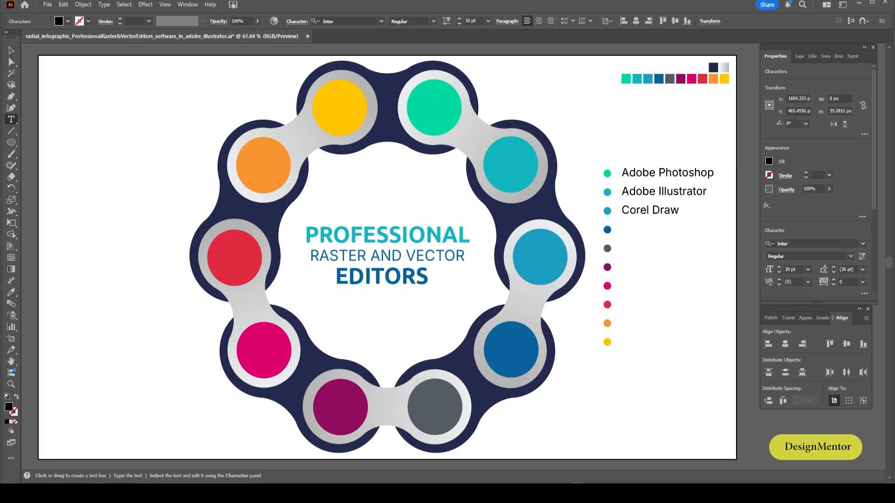
text(Affinity Design)
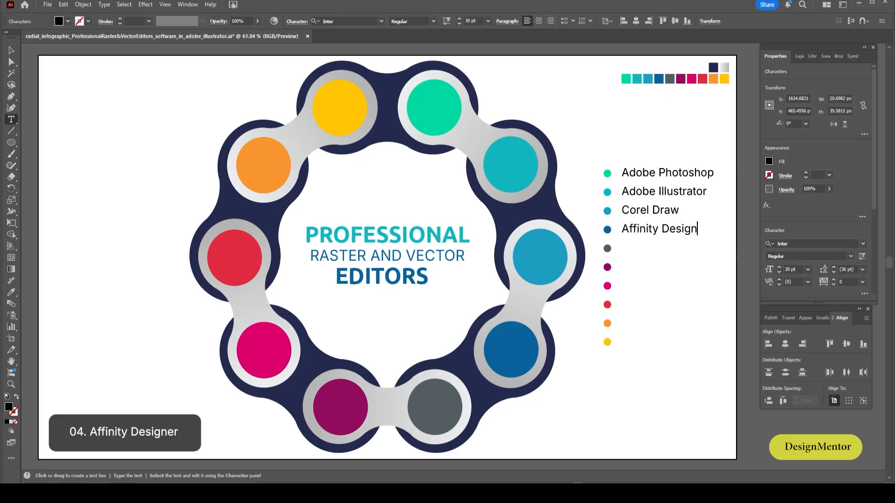
text(er)
key(Escape)
Duplicate the Affinity Designer label 50 px down beside the grey dot and change the copy's text to Adobe Indesign.
key(ctrl+c)
key(ctrl+f)
key(shift+Down)
key(shift+Down)
key(shift+Down)
key(shift+Down)
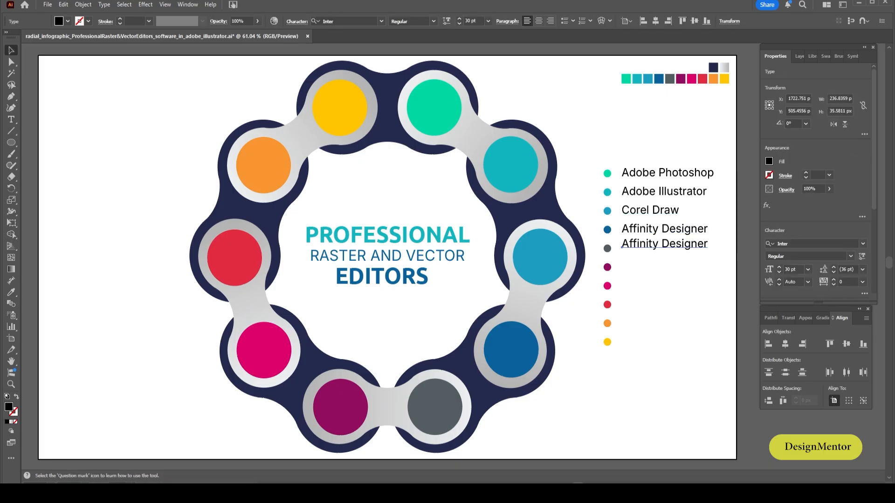
key(shift+Down)
double_click(672, 248)
key(ctrl+a)
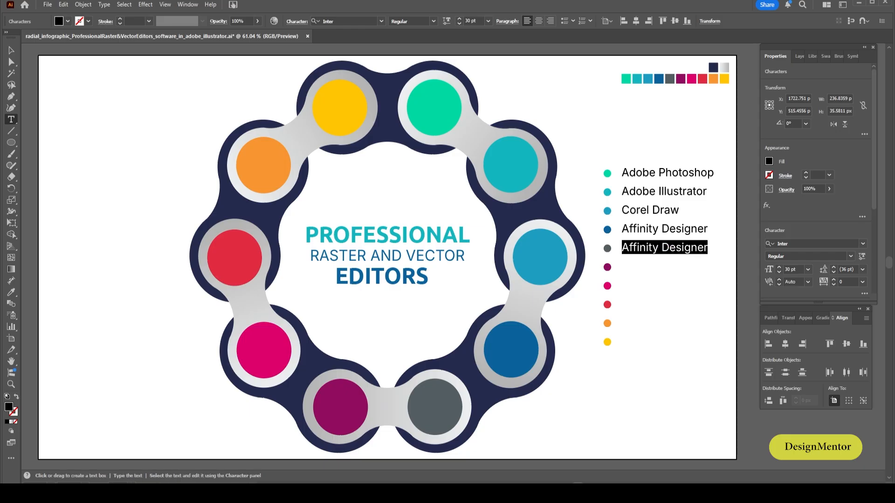
text(Adobe)
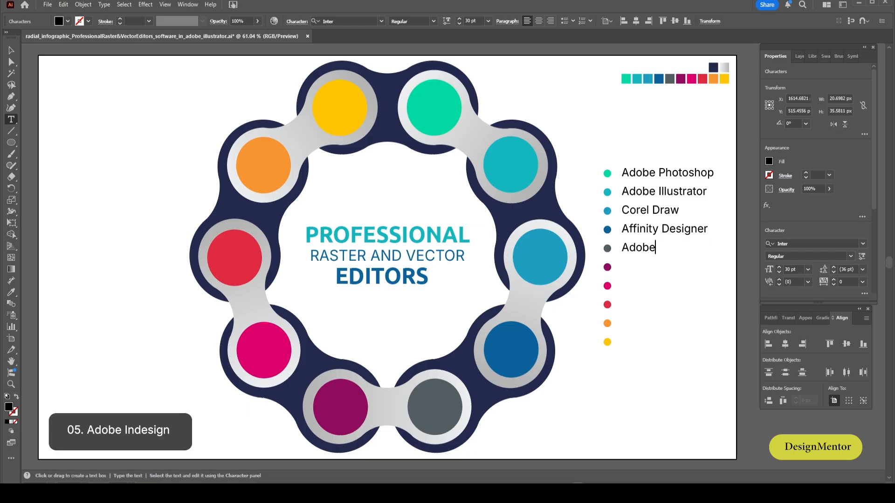
text( Indesign)
key(Escape)
Duplicate the Adobe Indesign label 50 px down beside the purple dot and change the copy's text to Figma.
key(ctrl+c)
key(ctrl+f)
key(shift+Down)
key(shift+Down)
key(shift+Down)
key(shift+Down)
key(shift+Down)
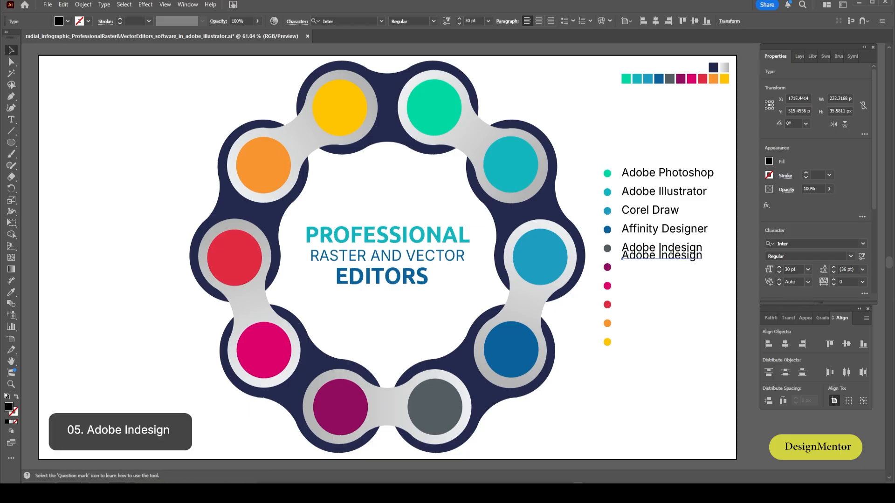
key(shift+Up)
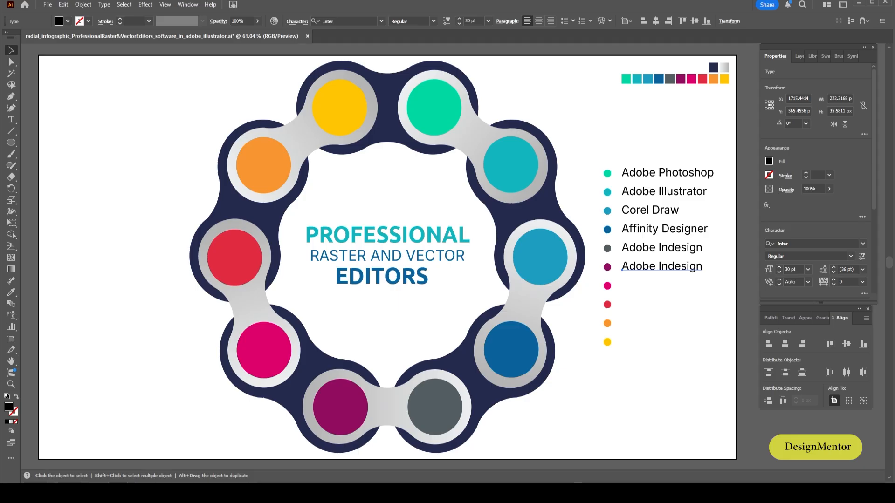
key(Return)
key(ctrl+a)
text(Figma)
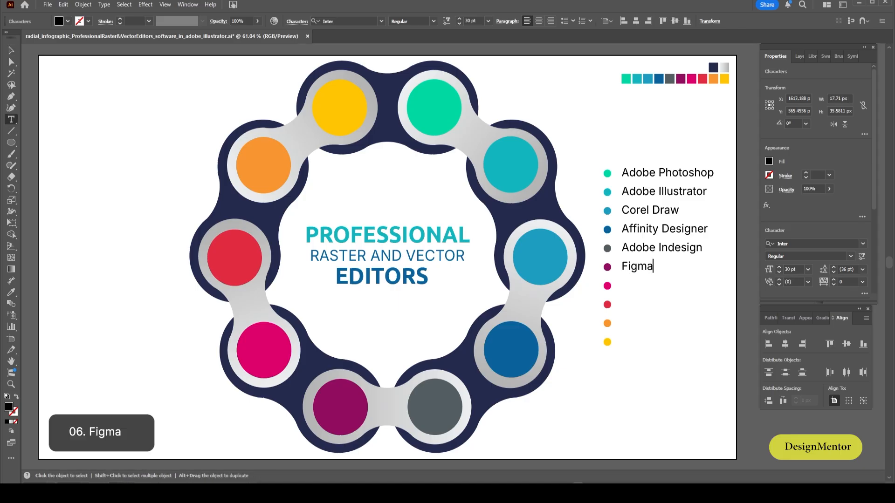
key(Escape)
Duplicate the Figma label 50 px down beside the magenta dot and change the copy's text to Procreate.
key(ctrl+c)
key(ctrl+f)
key(shift+Down)
key(shift+Down)
key(shift+Down)
key(shift+Down)
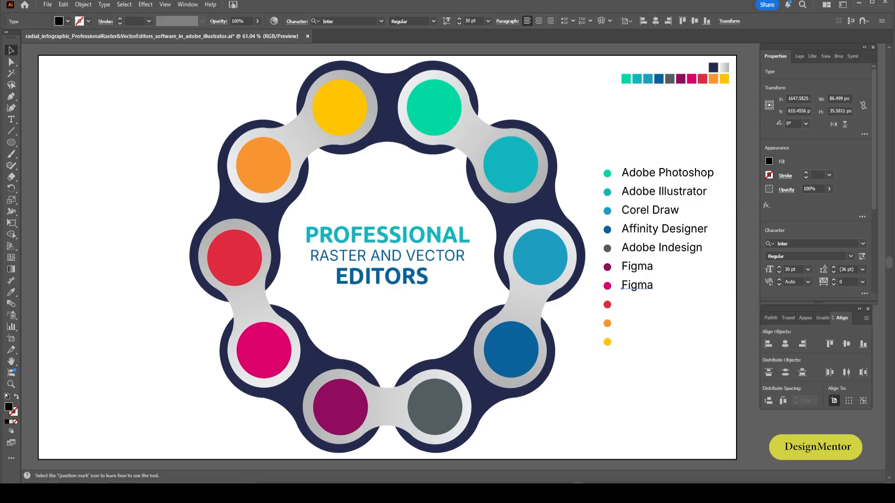
key(Return)
key(ctrl+a)
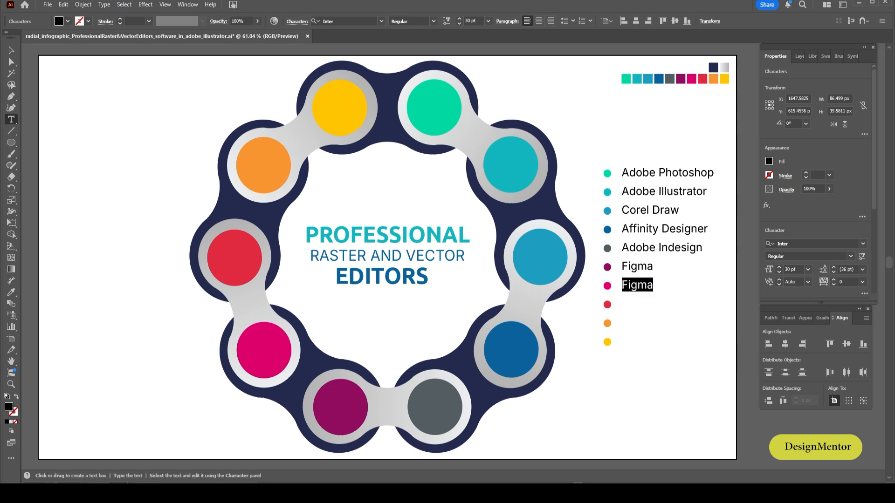
text(Procreate)
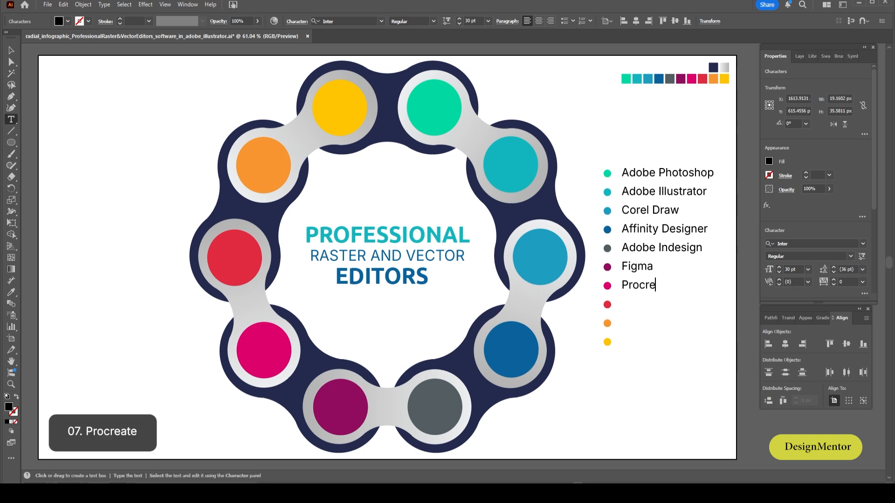
key(Escape)
Copy the Procreate label straight down beside the red dot and change the copy's text to Blender.
drag(643, 285, 643, 303)
key(Return)
key(ctrl+a)
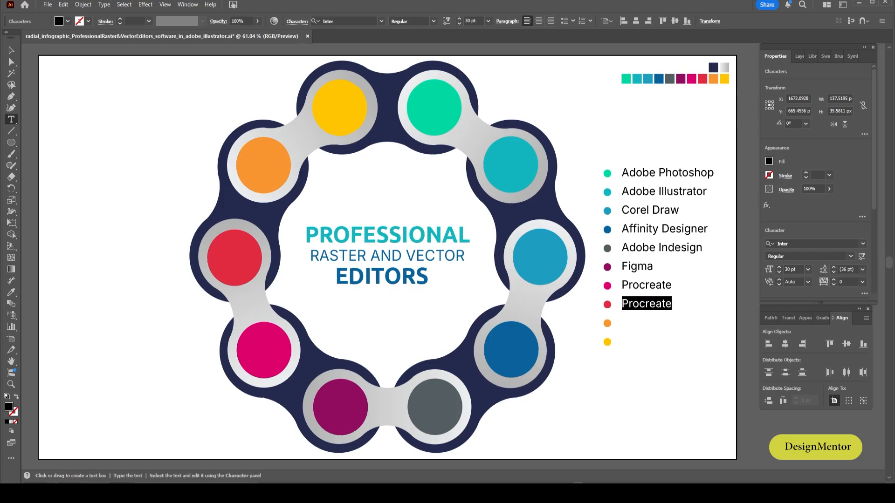
text(Blender)
key(Escape)
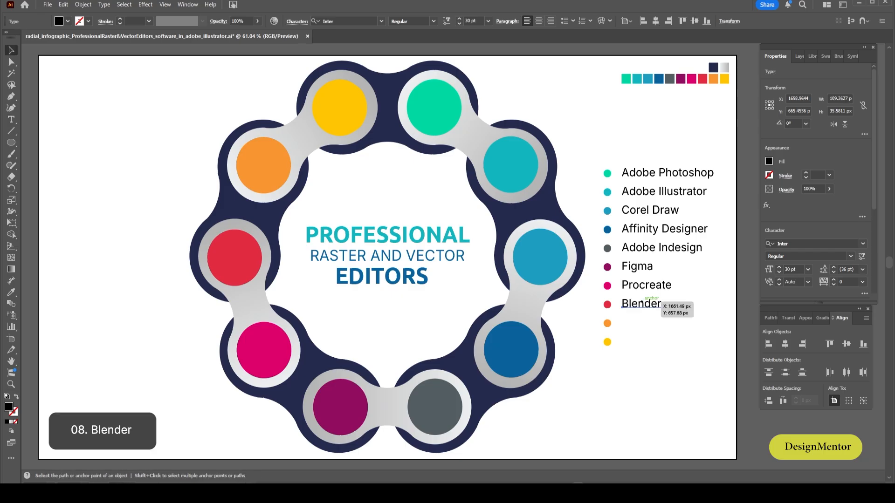
Copy the Blender label straight down beside the orange dot and change the copy's text to Canva.
drag(642, 304, 642, 323)
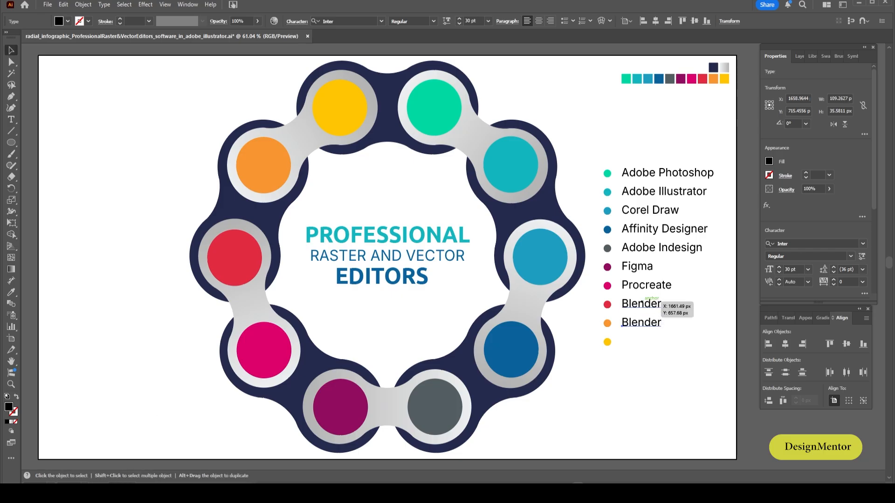
key(Return)
key(ctrl+a)
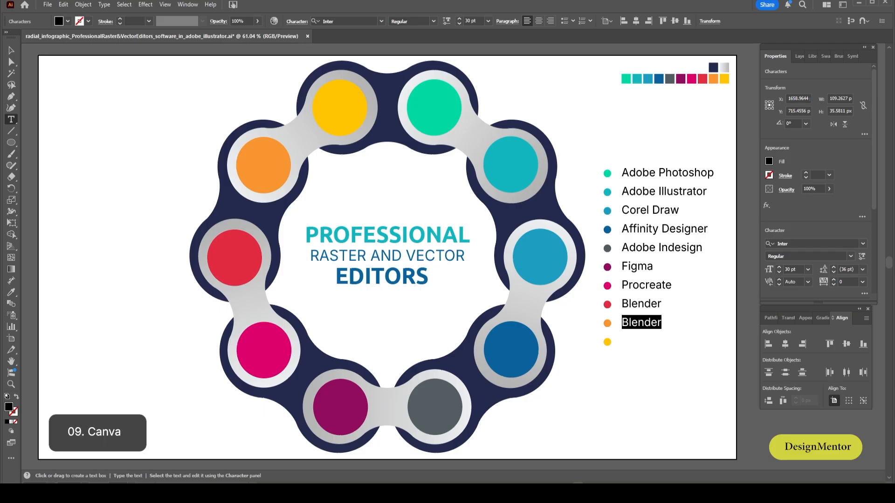
text(Canva)
key(Escape)
Copy the Canva label straight down beside the yellow dot and change the copy's text to GIMP.
drag(649, 322, 649, 341)
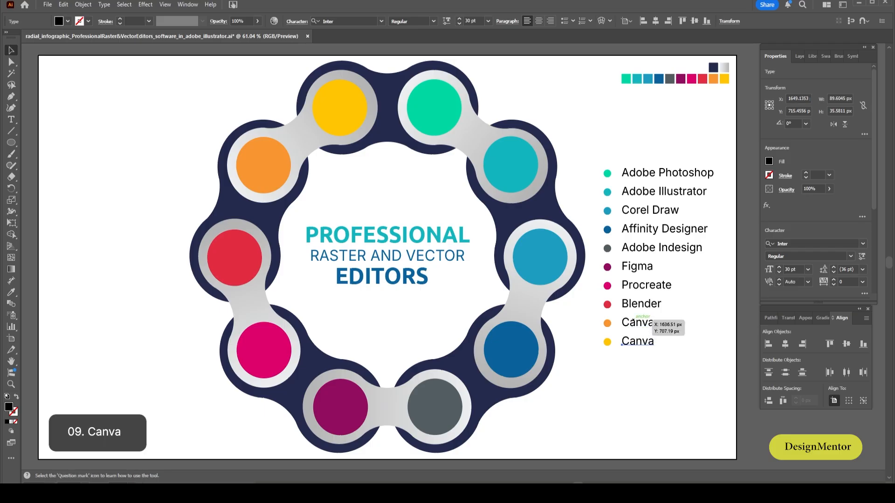
key(Return)
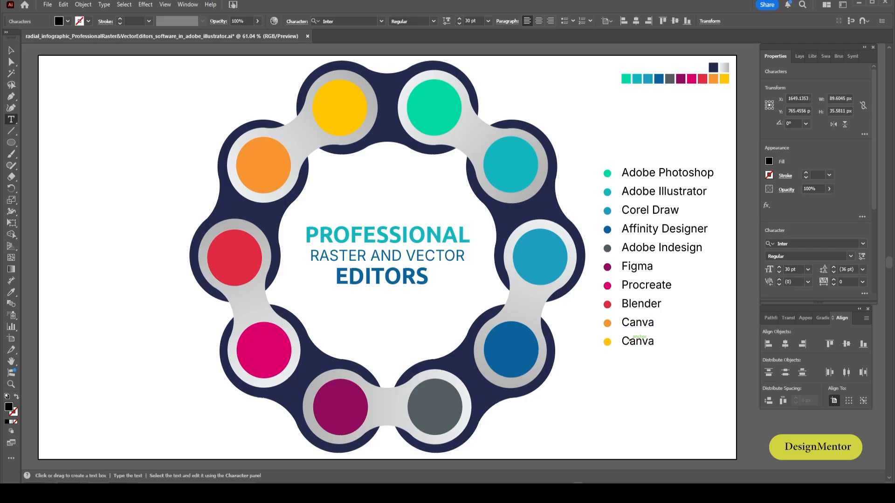
key(ctrl+a)
text(G)
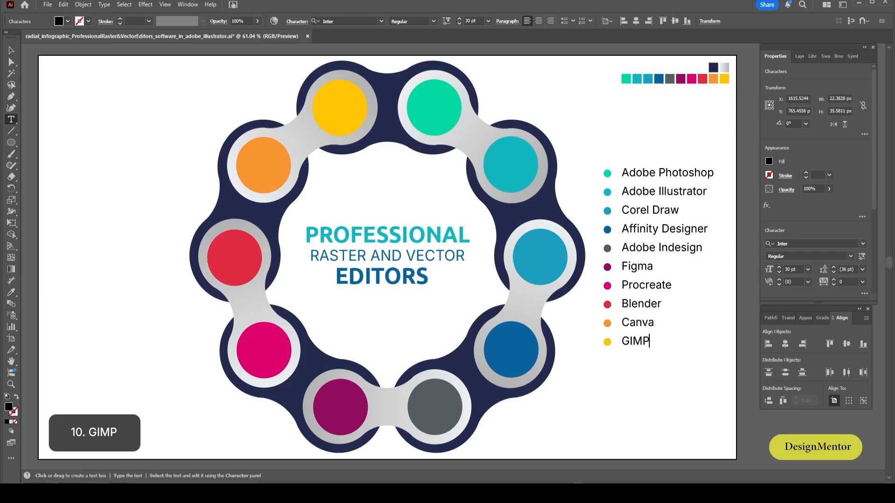
key(Escape)
key(ctrl+shift+a)
Color the Adobe Photoshop label green and the Adobe Illustrator label teal, sampling each from its own legend dot.
click(693, 173)
key(i)
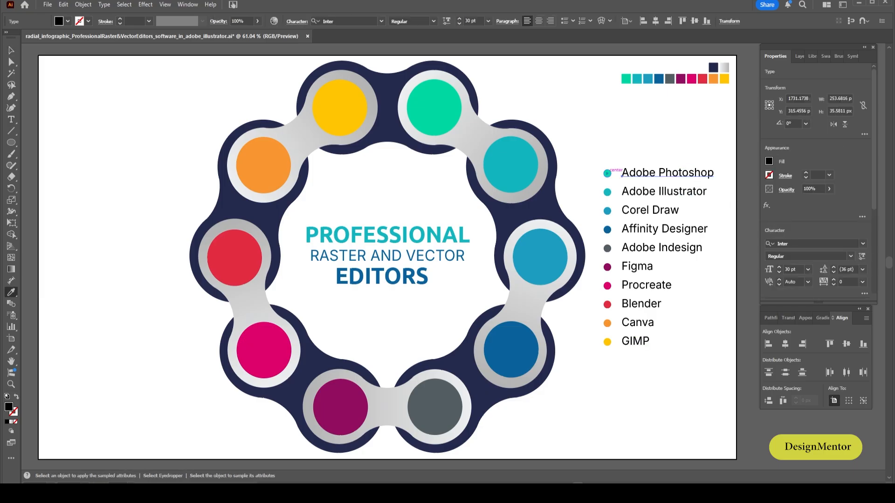
click(607, 173)
key(v)
click(652, 191)
click(608, 192)
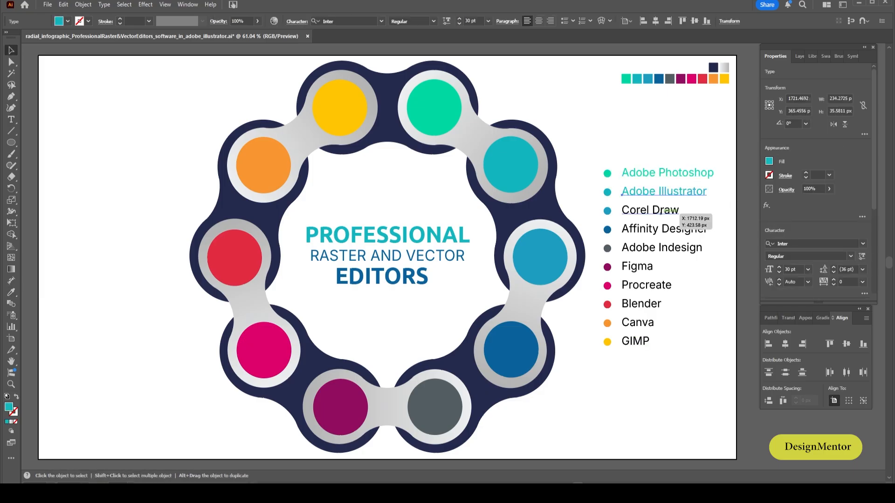
Color the Corel Draw, Affinity Designer and Adobe Indesign labels with the light blue, dark blue and grey of their dots.
ctrl+click(662, 210)
click(608, 210)
ctrl+click(665, 229)
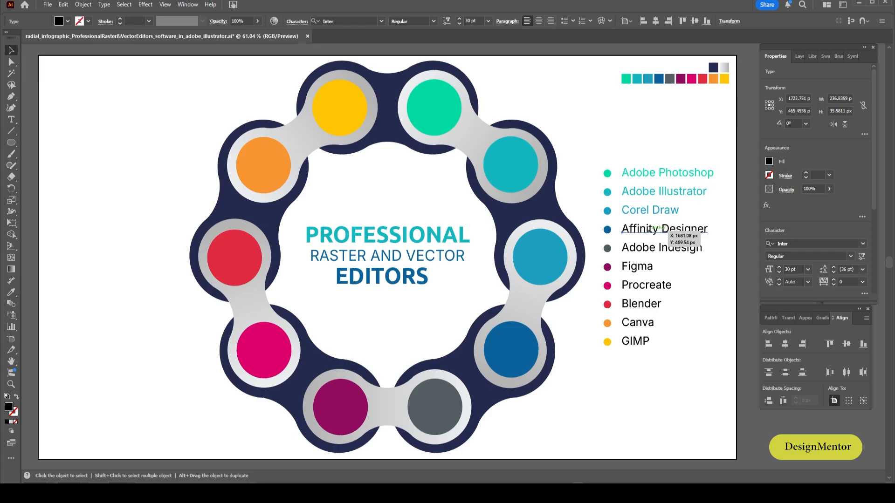
click(607, 229)
ctrl+click(662, 248)
click(608, 248)
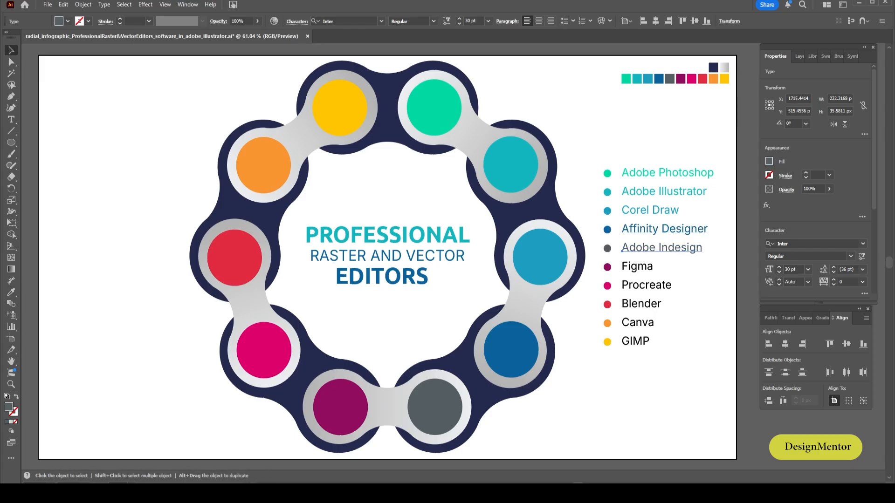
Color the Figma, Procreate and Blender labels with the purple, magenta and red sampled from their dots.
ctrl+click(657, 267)
click(607, 267)
ctrl+click(672, 285)
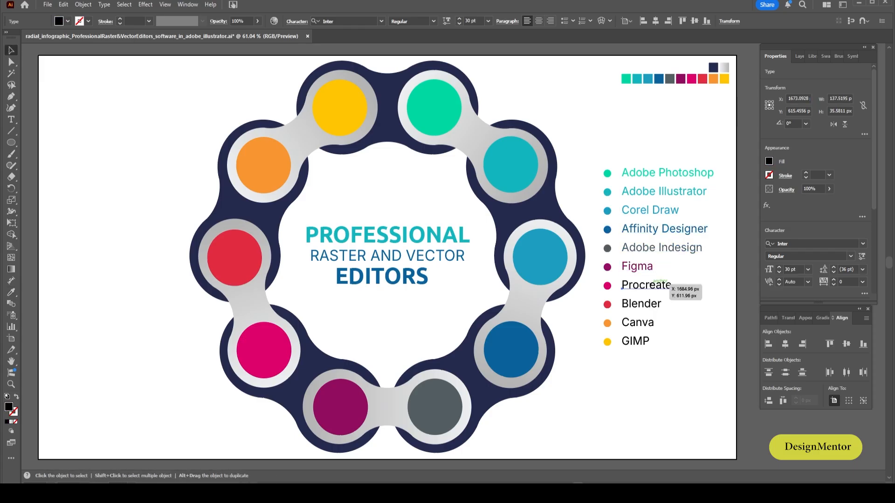
click(608, 285)
ctrl+click(672, 304)
click(608, 304)
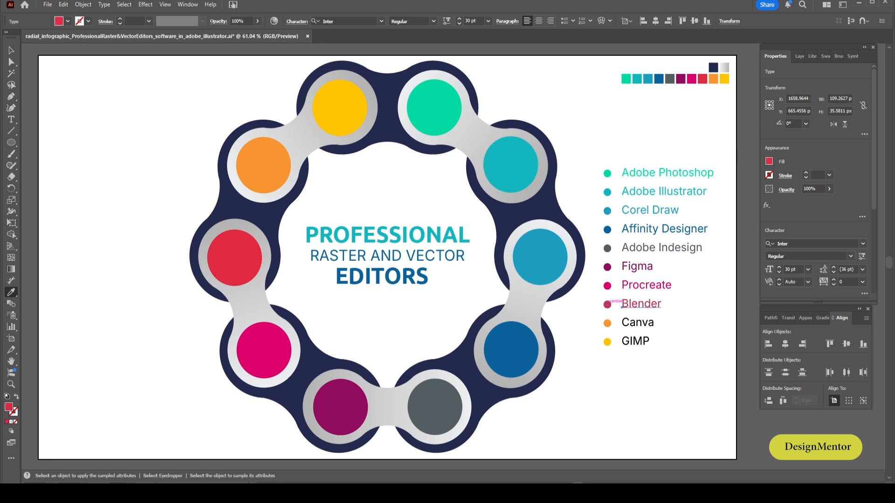
Color the Canva label orange and the GIMP label yellow from their dots, leaving nothing selected.
ctrl+click(653, 322)
click(607, 323)
ctrl+click(635, 341)
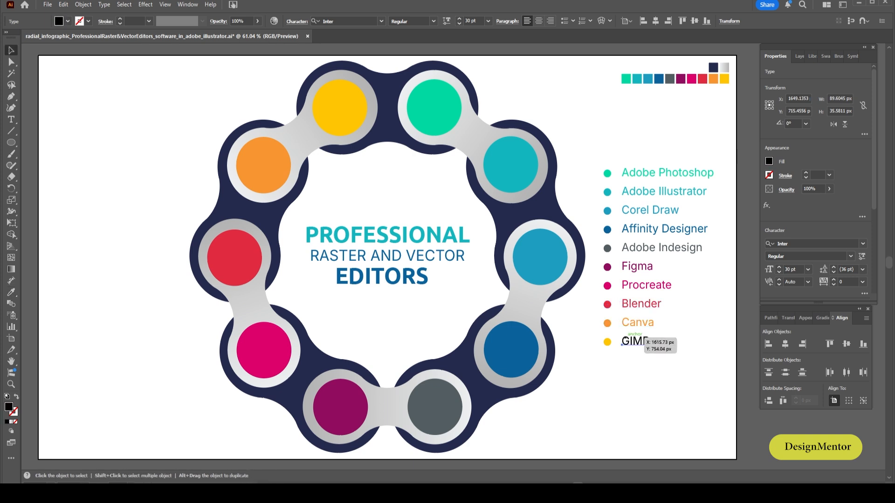
click(607, 342)
key(v)
key(ctrl+shift+a)
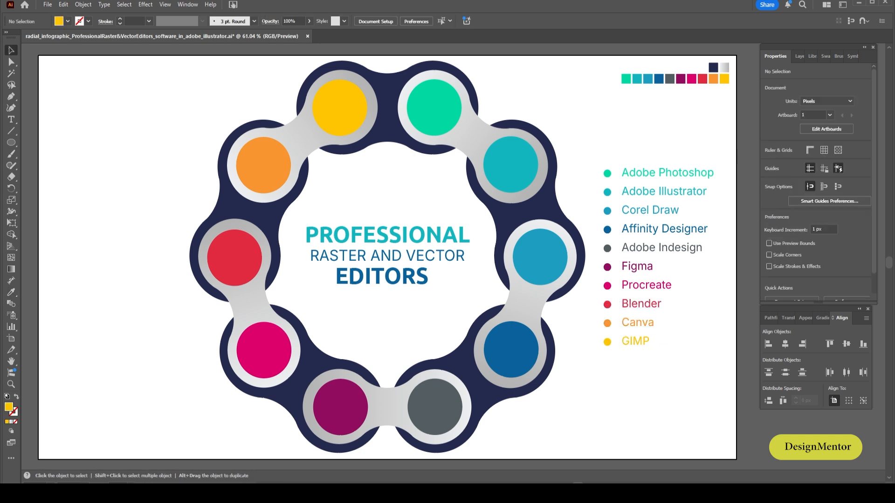